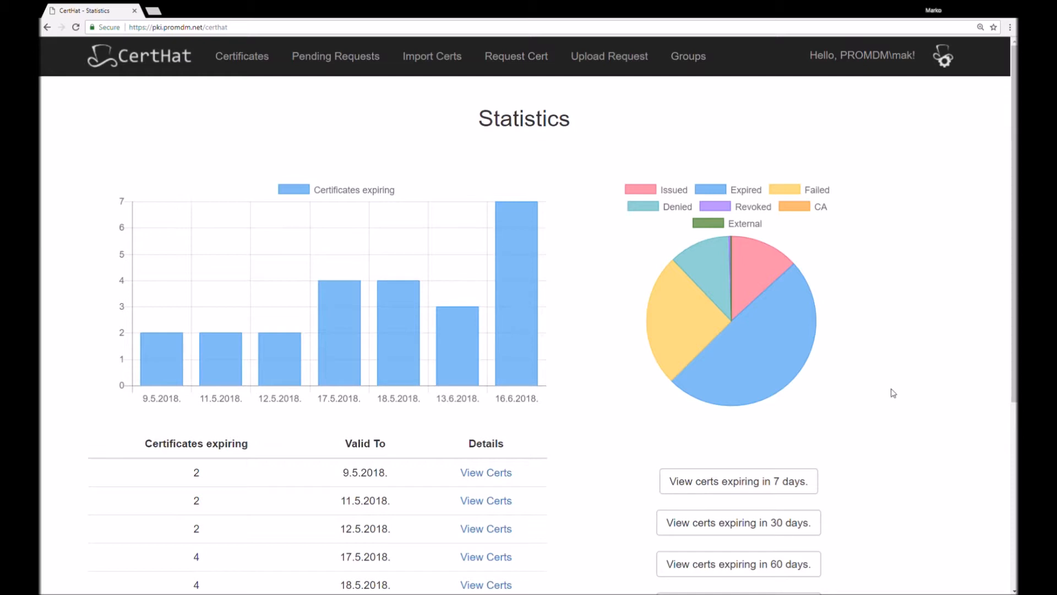
# Inspect the certificate status pie chart and the individual dates in the expiring certificates bar chart
pyautogui.moveTo(770, 349)
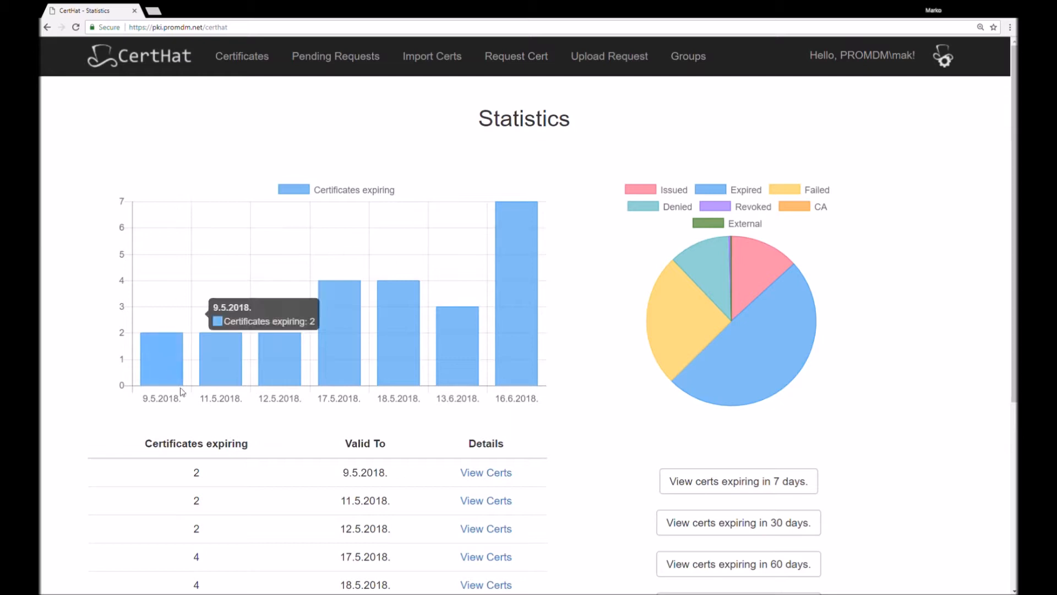
pyautogui.moveTo(177, 367)
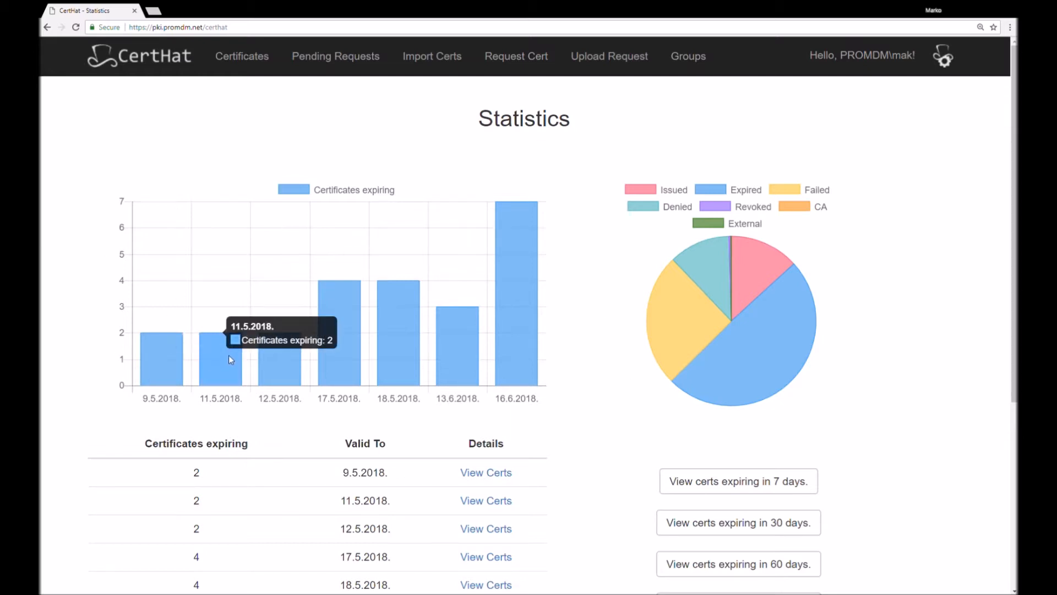
pyautogui.moveTo(333, 323)
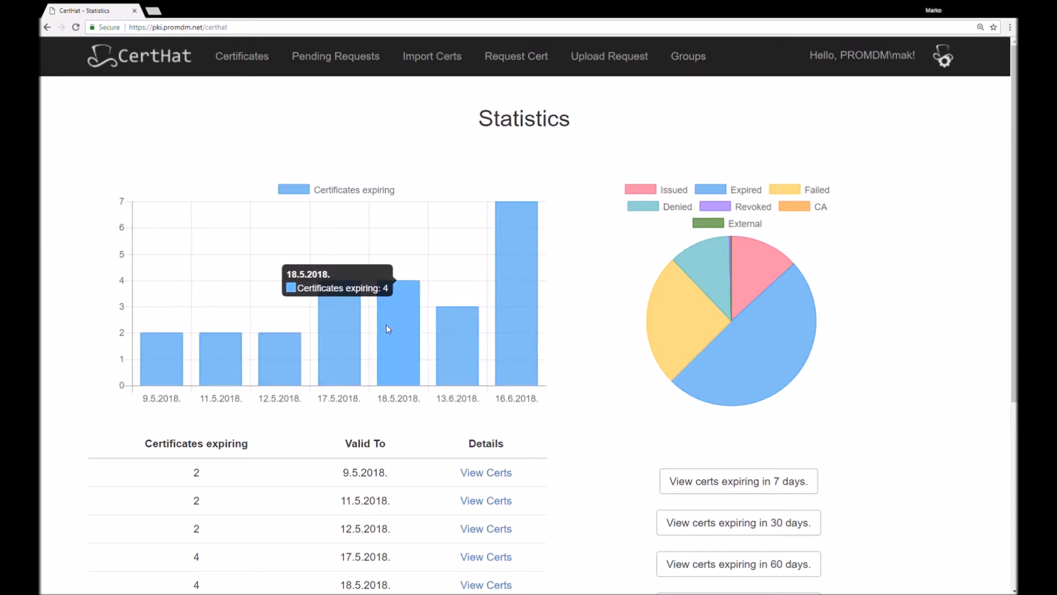
pyautogui.moveTo(439, 341)
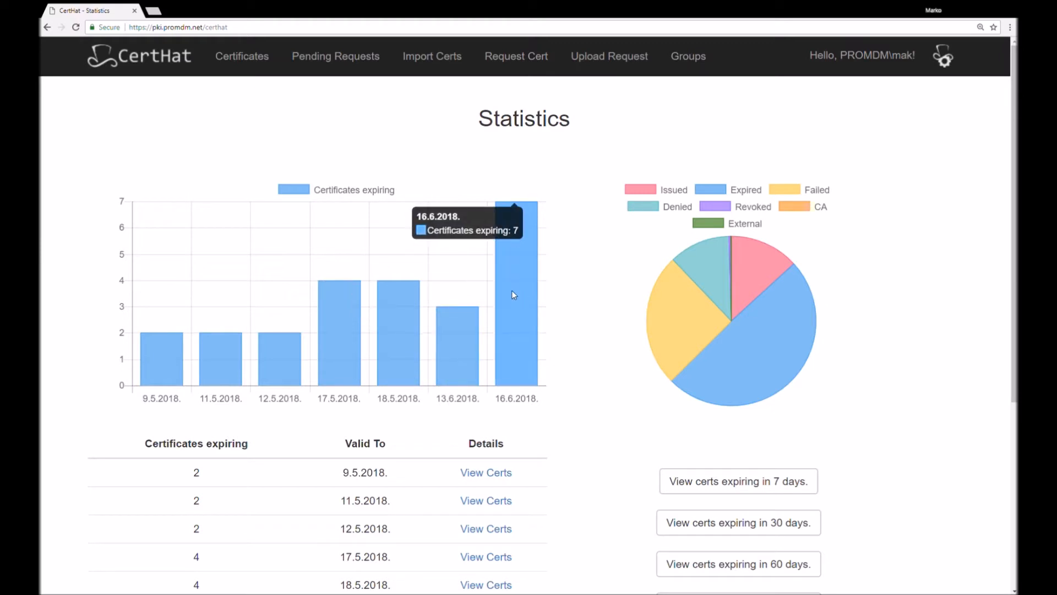
# Open the list of certificates expiring in 7 days and review its date range and entries
pyautogui.scroll(-5, 512, 293)
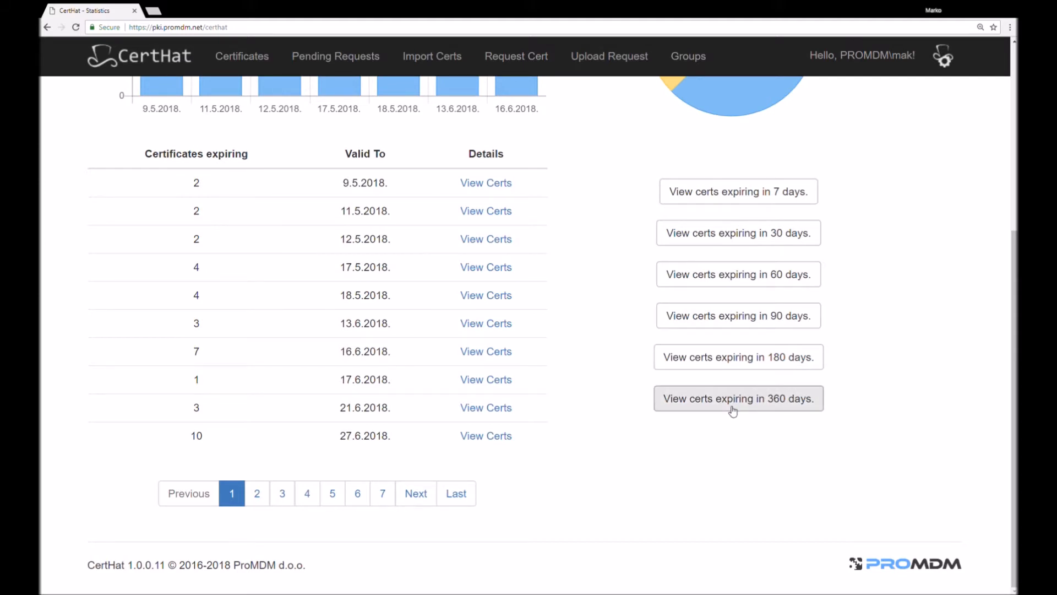
pyautogui.click(724, 194)
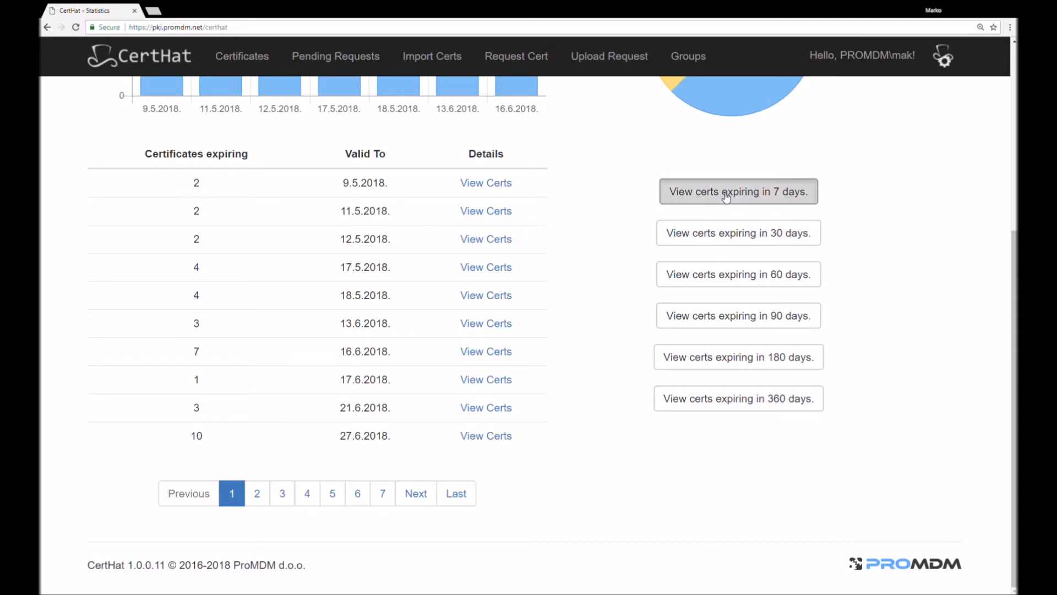
pyautogui.scroll(-3, 390, 418)
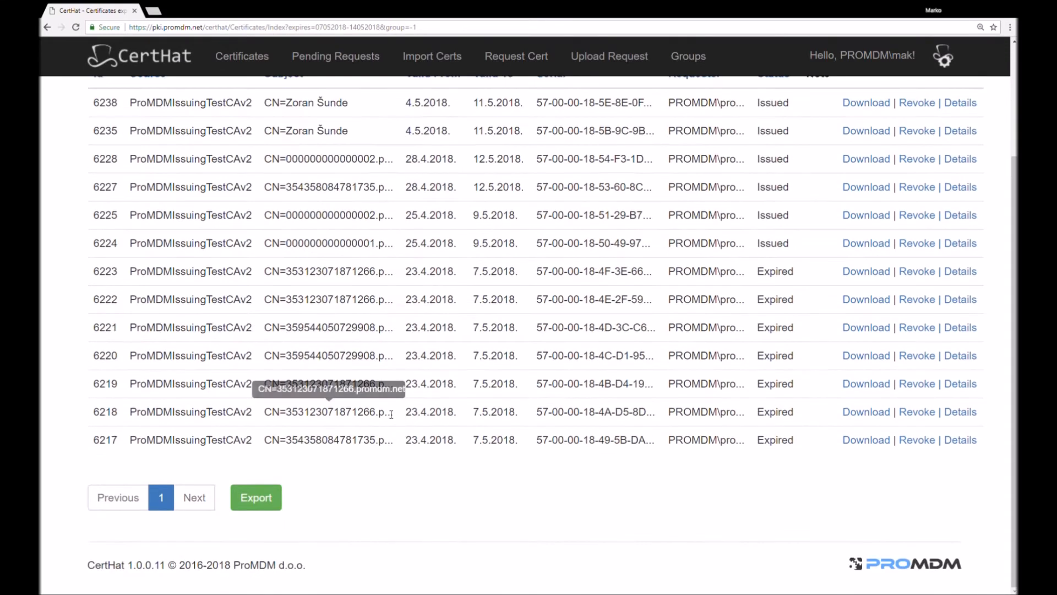
pyautogui.scroll(3, 430, 555)
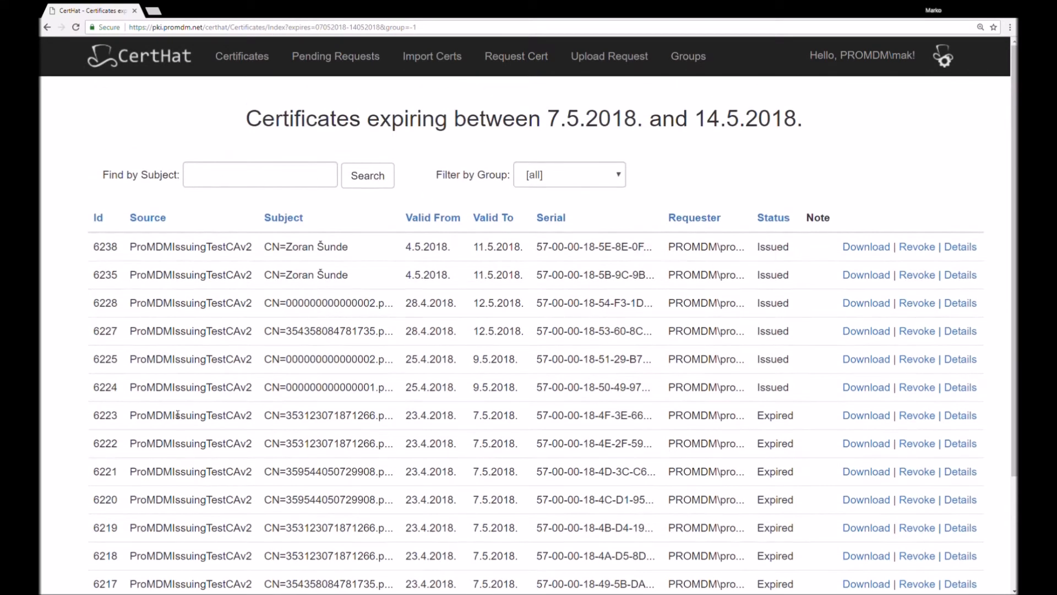
pyautogui.moveTo(809, 127); pyautogui.dragTo(255, 123)
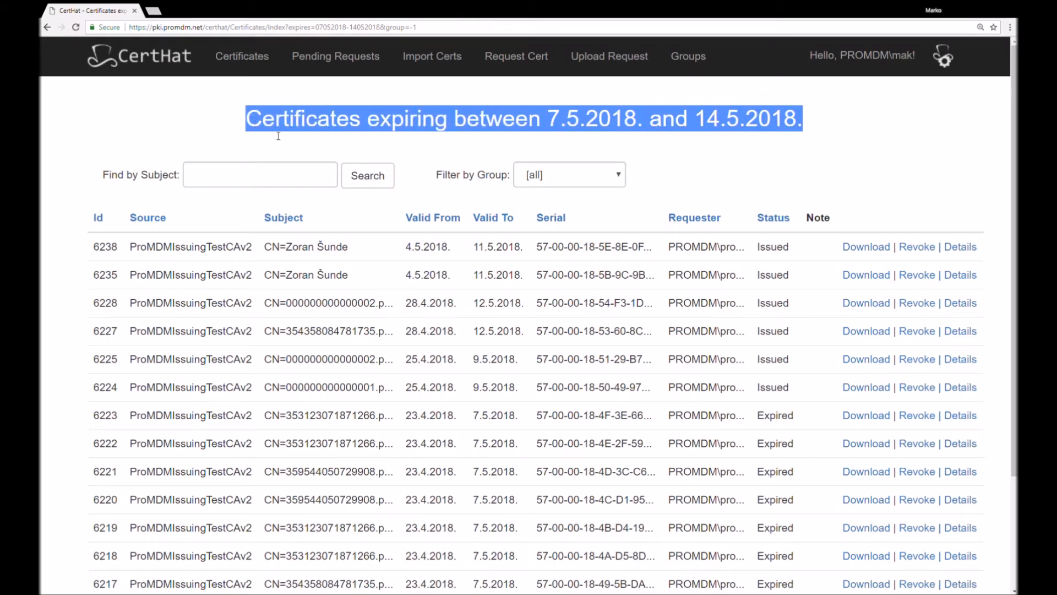
pyautogui.scroll(-3, 525, 333)
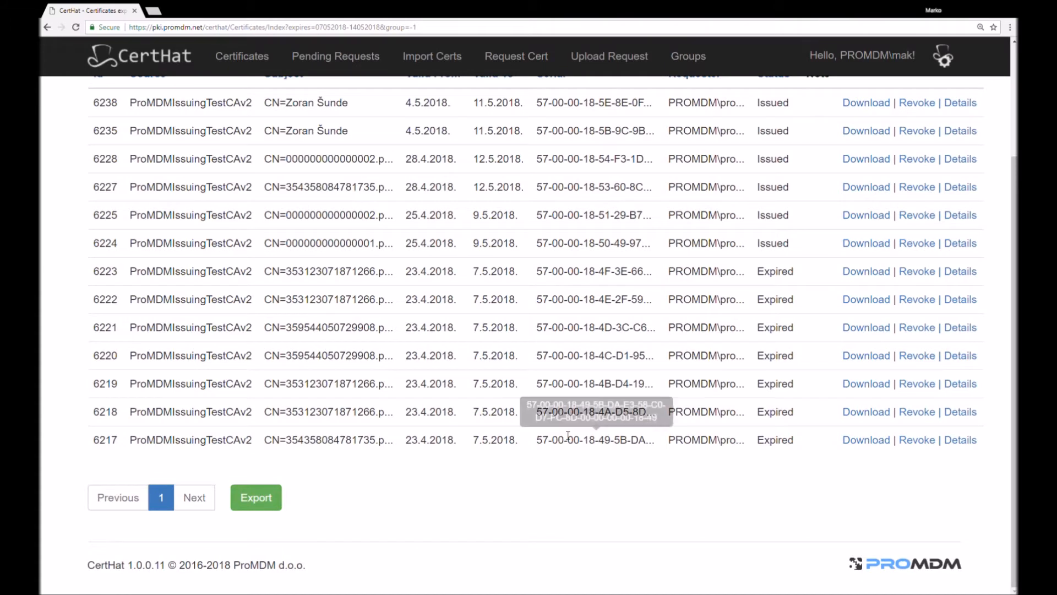
pyautogui.scroll(2, 489, 313)
pyautogui.scroll(1, 490, 313)
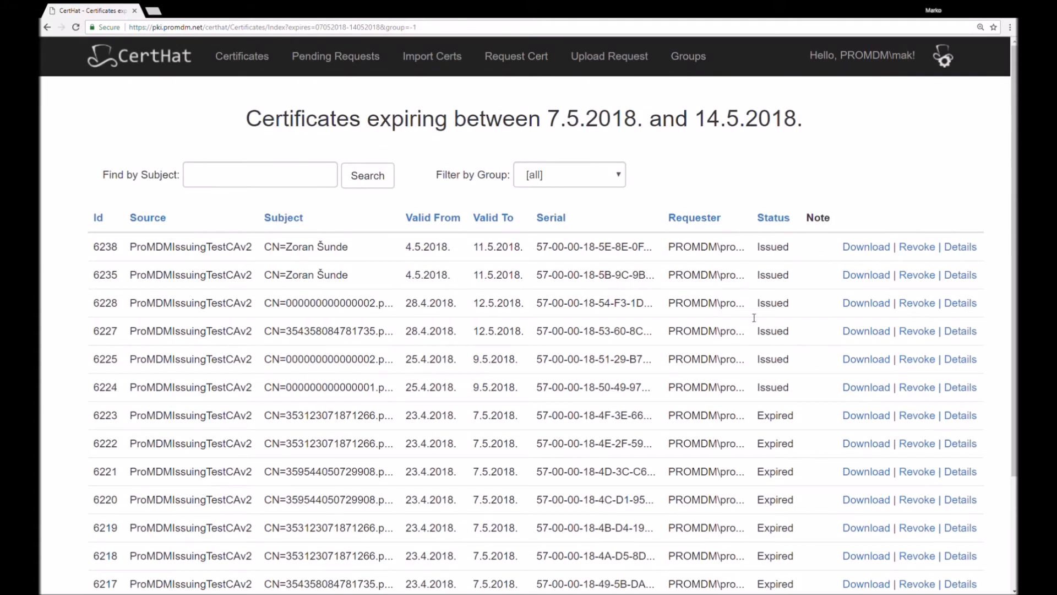
# Export the list of certificates expiring in 7 days as a CSV file and dismiss the download notice
pyautogui.scroll(-3, 754, 318)
pyautogui.click(257, 499)
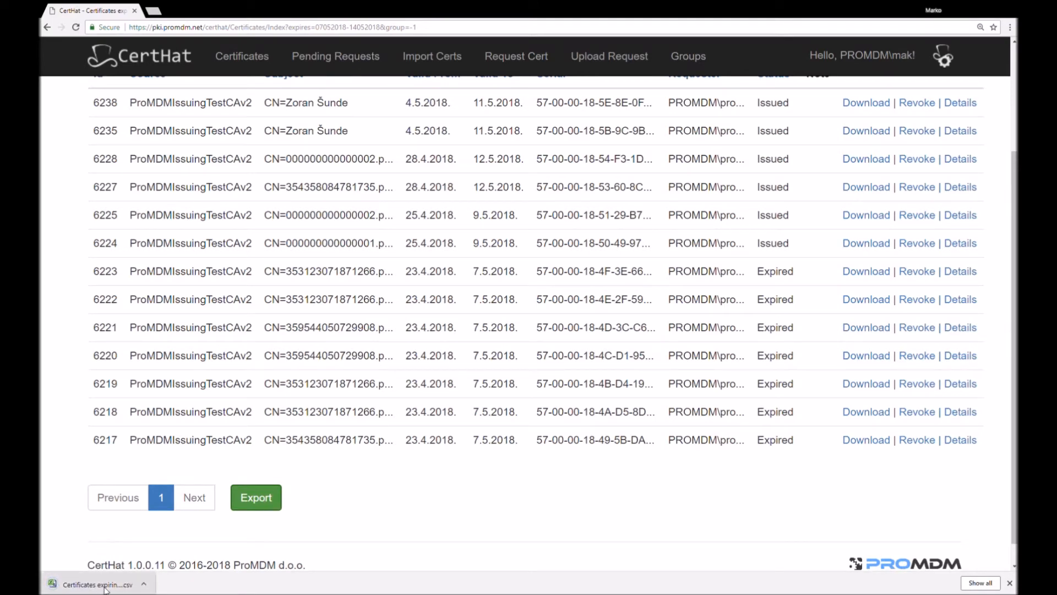
pyautogui.click(1009, 582)
# Return to the Statistics page and check which account is signed in
pyautogui.scroll(3, 226, 176)
pyautogui.click(126, 65)
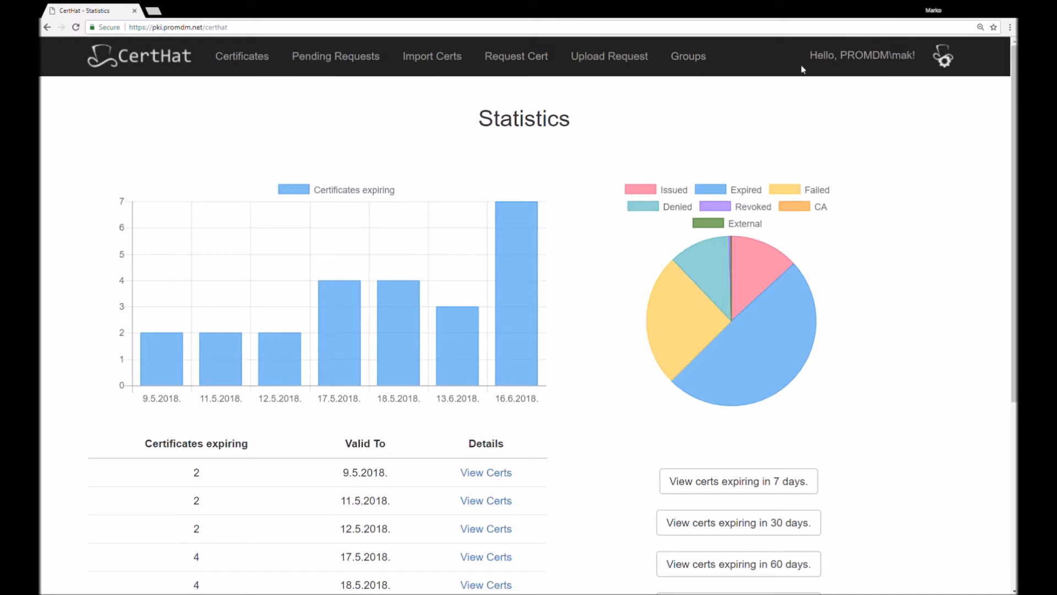
pyautogui.moveTo(811, 59); pyautogui.dragTo(922, 63)
pyautogui.click(869, 119)
# Open the full Certificates list and look through its first page, including the status column and the external entry
pyautogui.click(245, 63)
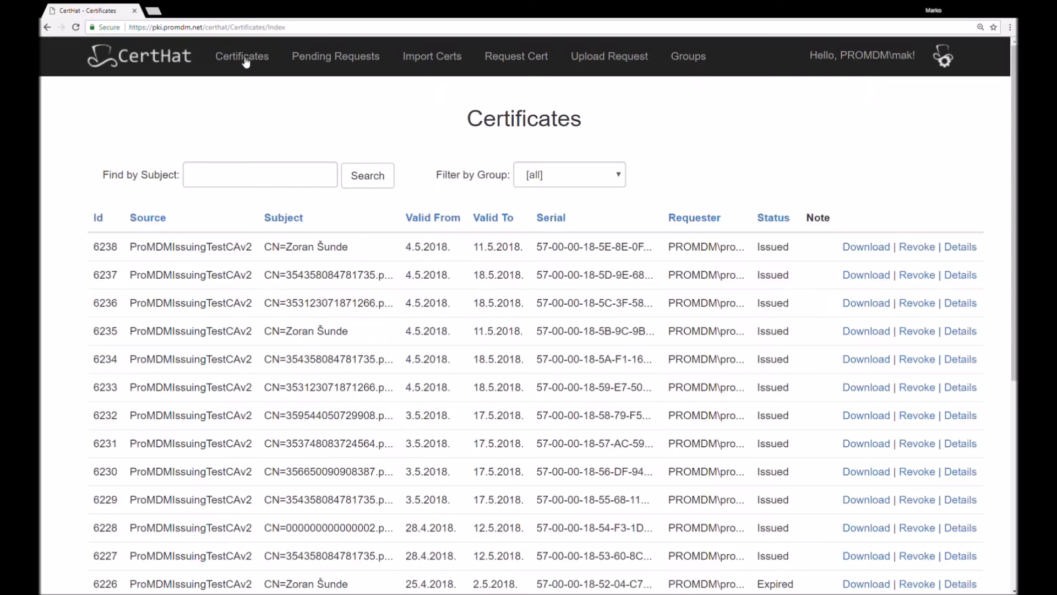
pyautogui.moveTo(465, 123); pyautogui.dragTo(591, 124)
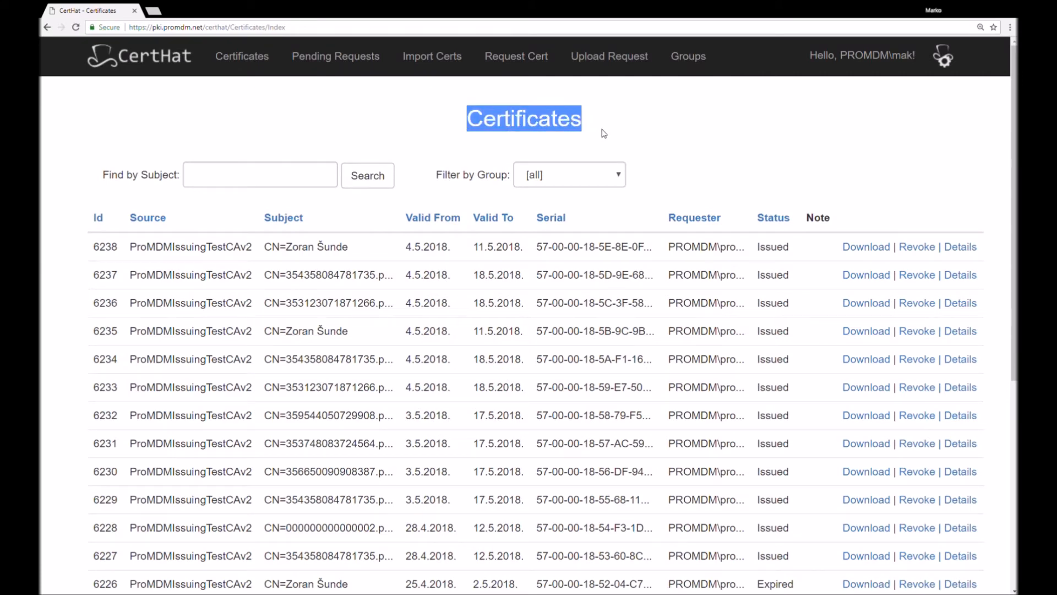
pyautogui.click(611, 127)
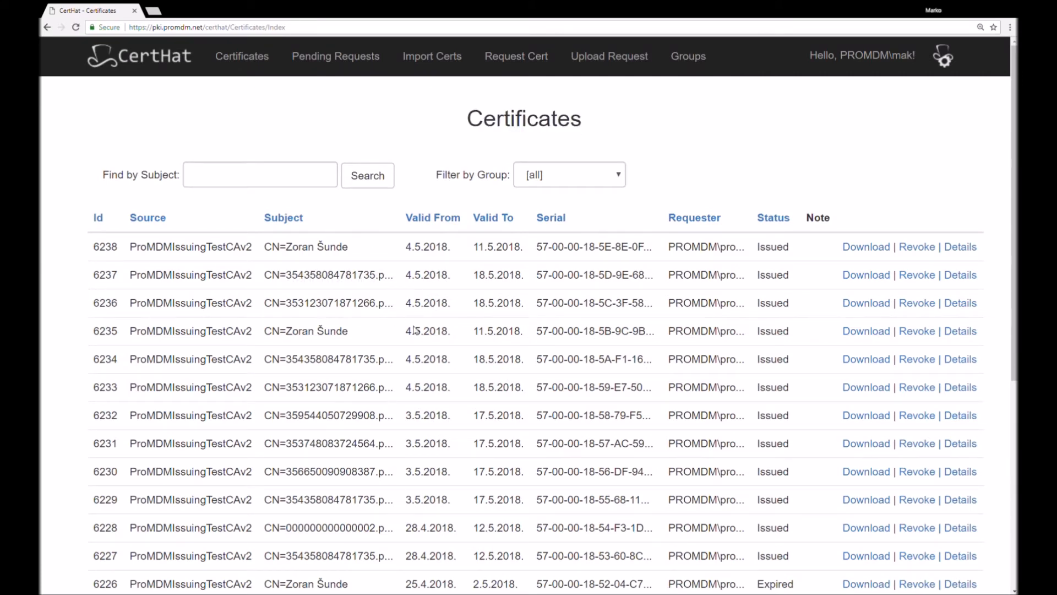
pyautogui.scroll(-6, 699, 331)
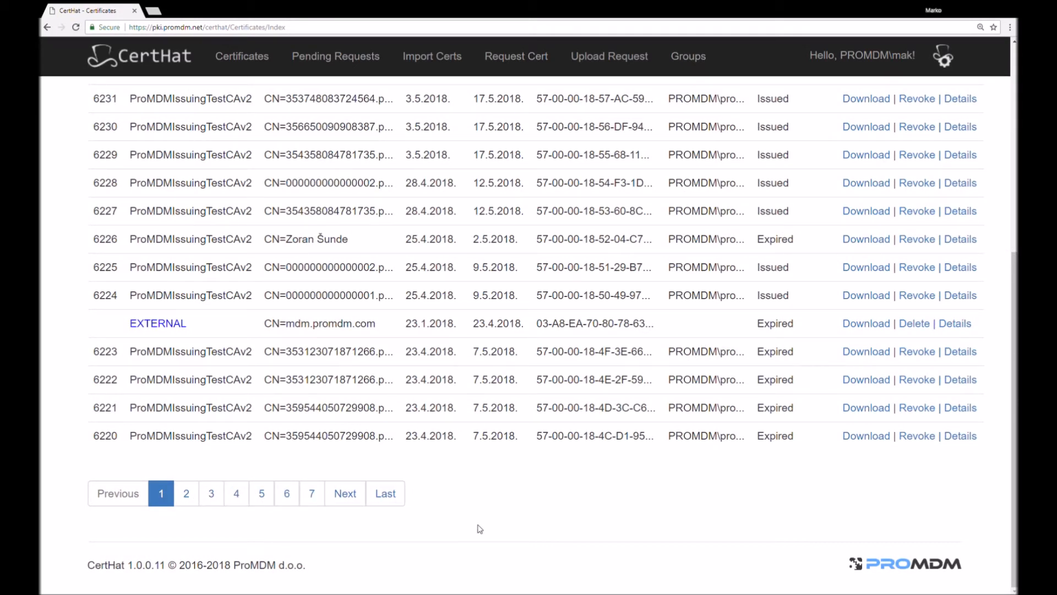
pyautogui.scroll(6, 479, 525)
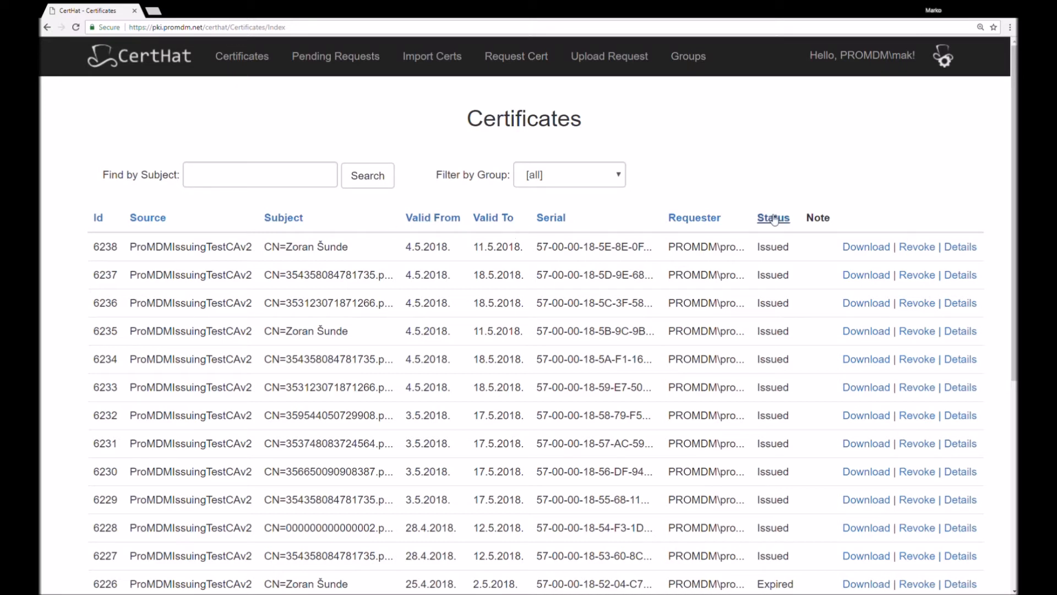
pyautogui.scroll(-6, 589, 408)
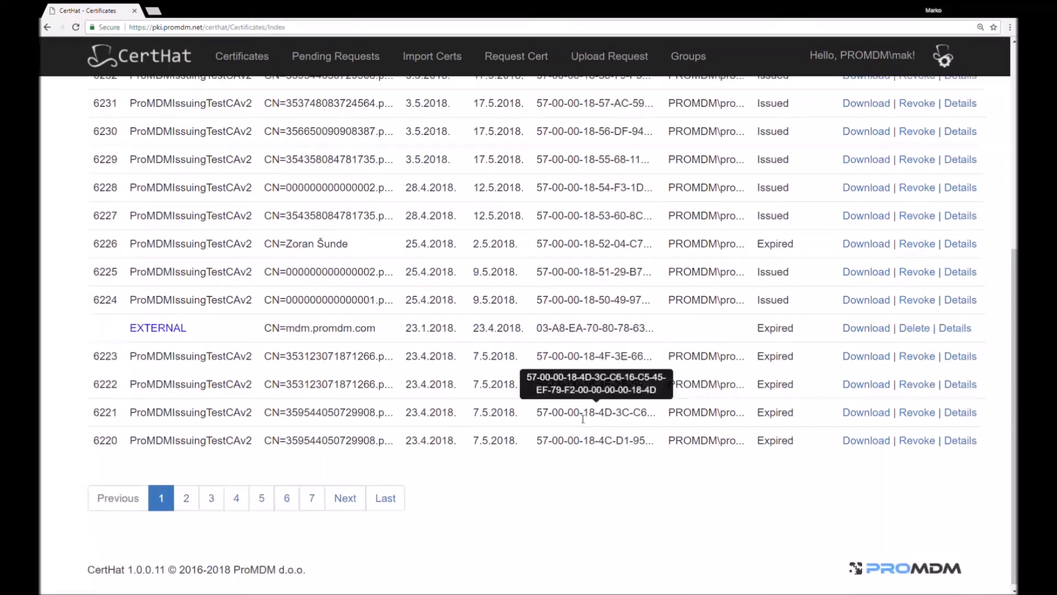
pyautogui.scroll(6, 770, 366)
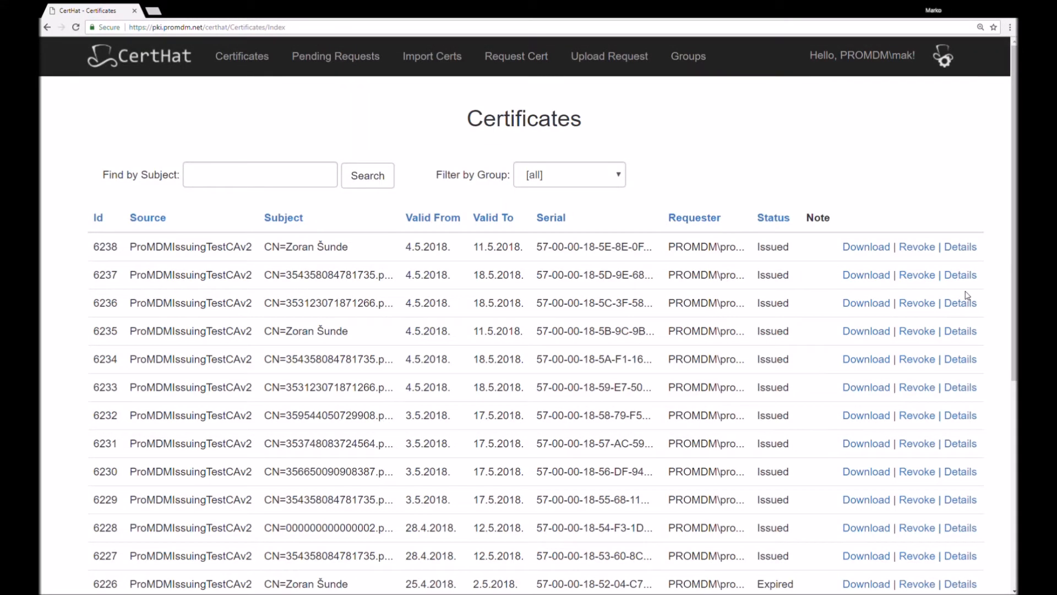
# View the full details of certificate 6237, including its encoded text, and return to the certificates list
pyautogui.click(961, 275)
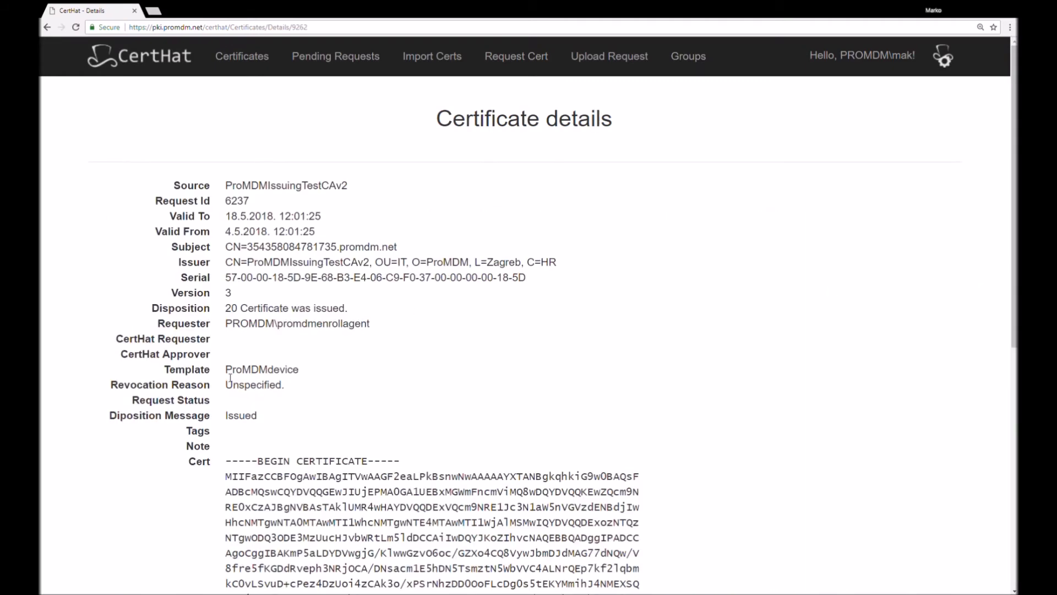
pyautogui.scroll(-8, 373, 412)
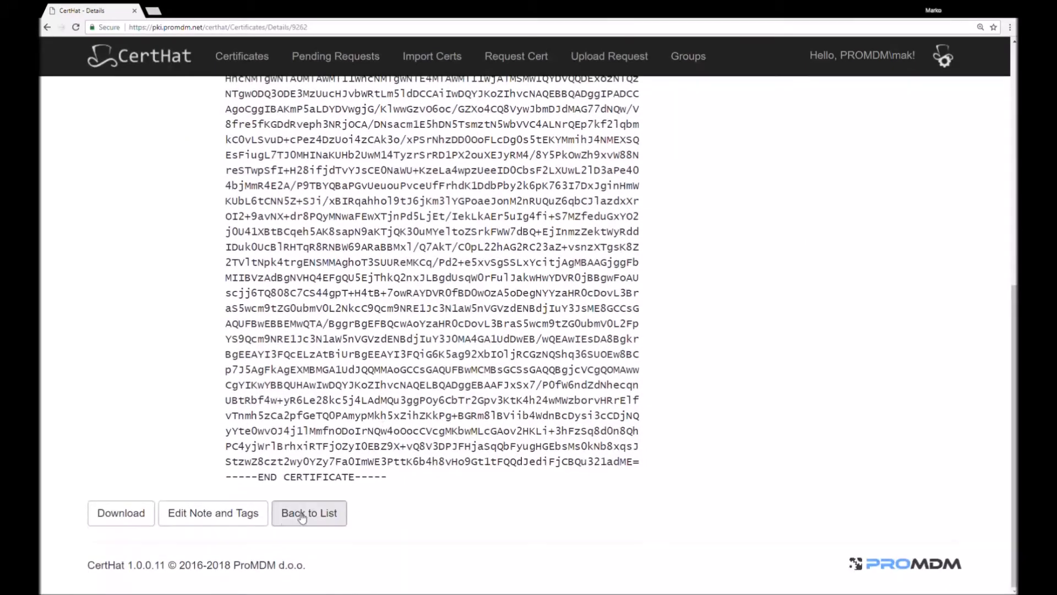
pyautogui.scroll(10, 336, 385)
pyautogui.click(48, 29)
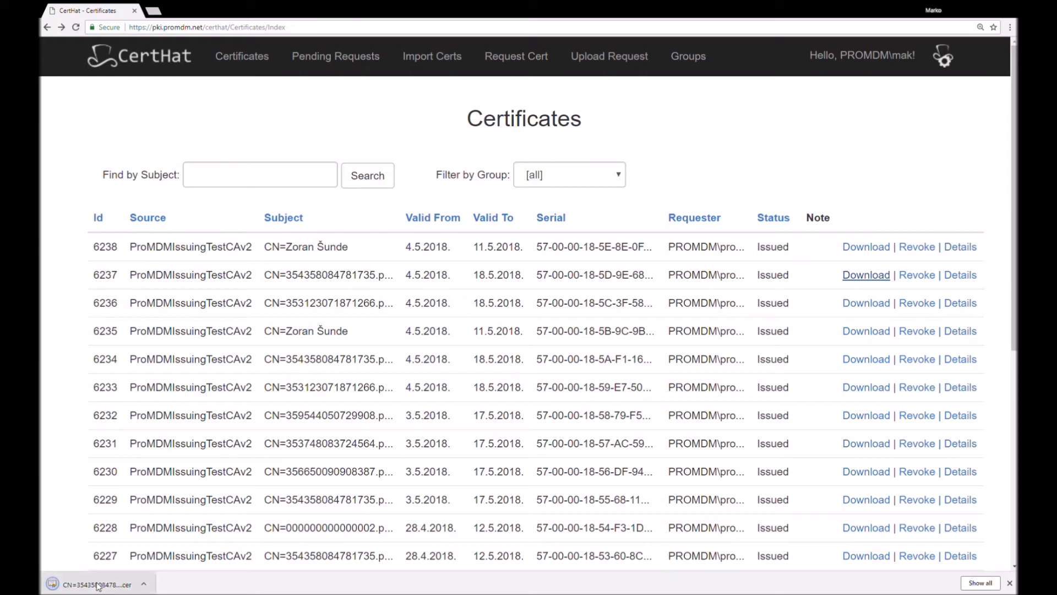
# Download certificate 6237 from the list, dismiss the download notice, and look over the actions offered for the other certificates
pyautogui.click(1010, 583)
pyautogui.scroll(-2, 897, 404)
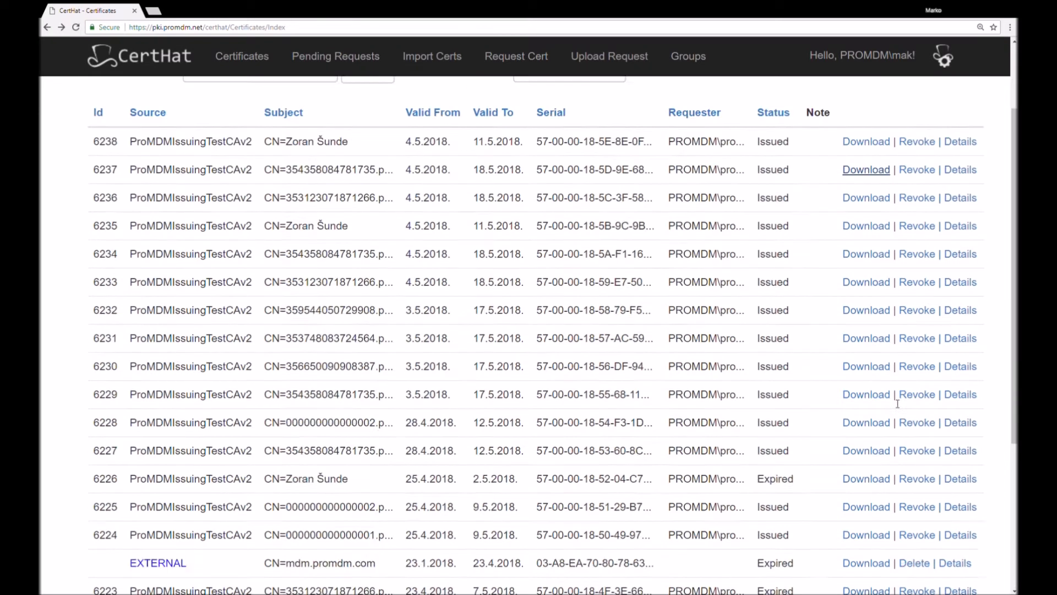
pyautogui.scroll(-3, 897, 404)
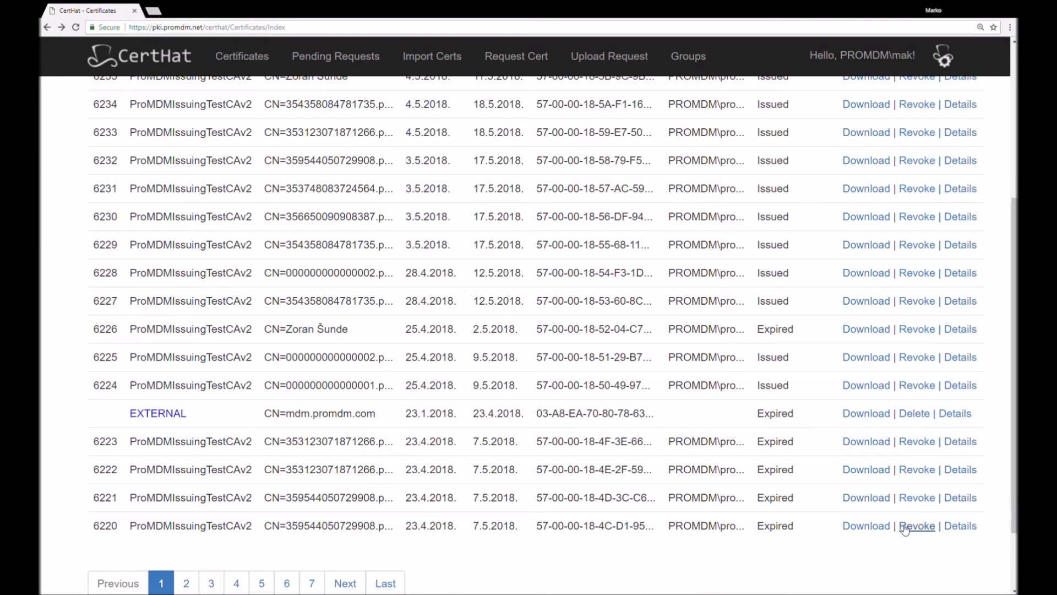
pyautogui.scroll(5, 933, 432)
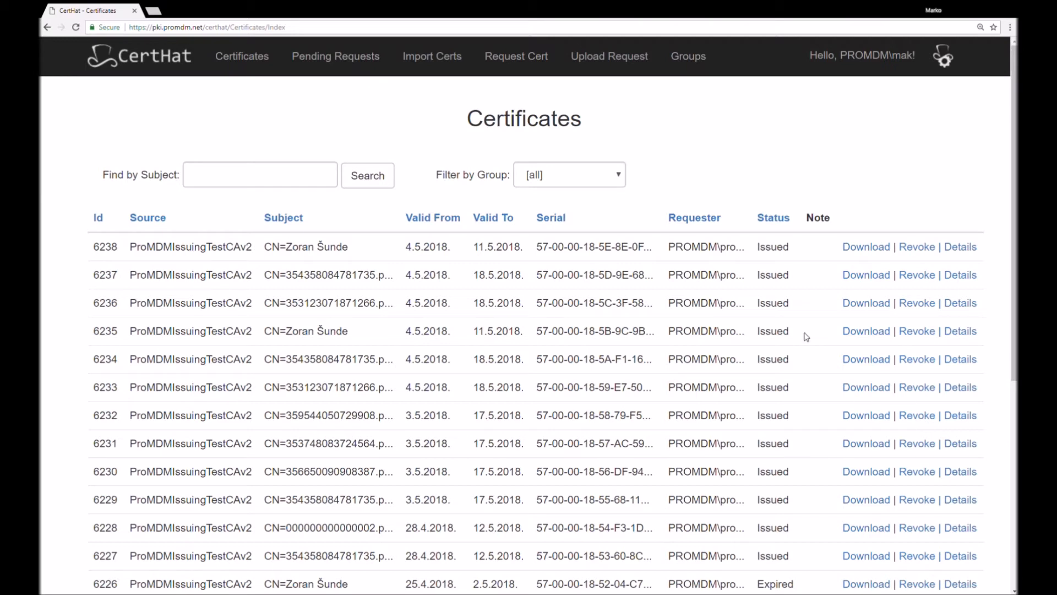
# Import an external certificate from the HTTPS hostname certhat.com
pyautogui.click(430, 61)
pyautogui.moveTo(443, 125); pyautogui.dragTo(639, 132)
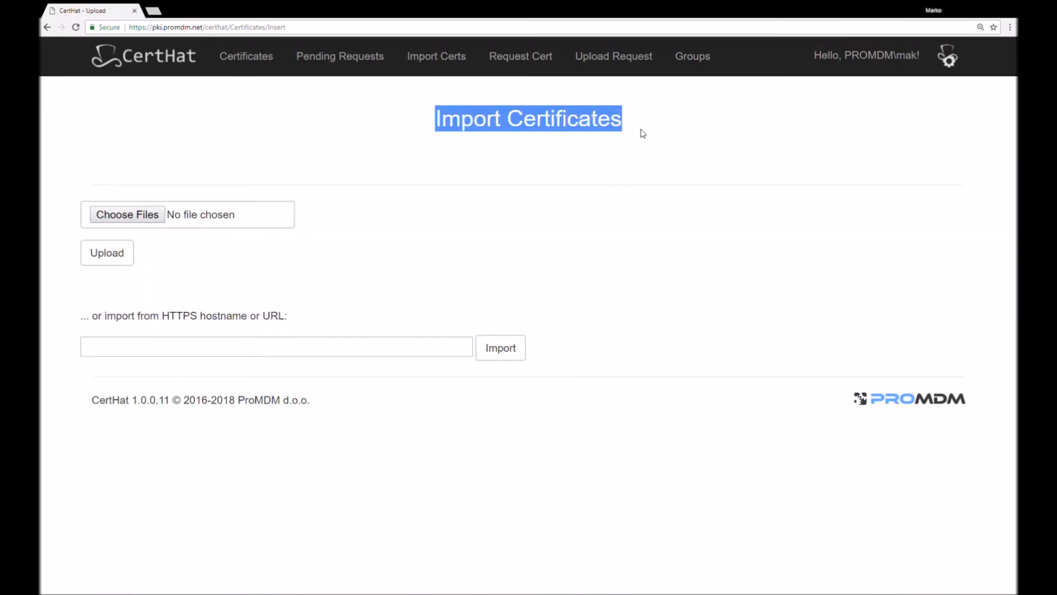
pyautogui.click(638, 125)
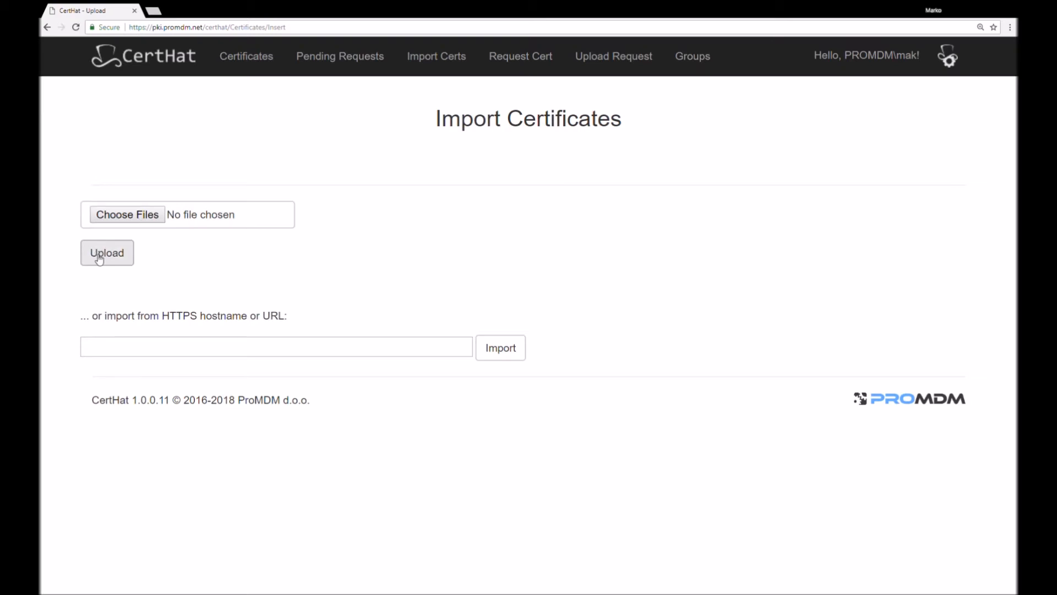
pyautogui.click(144, 353)
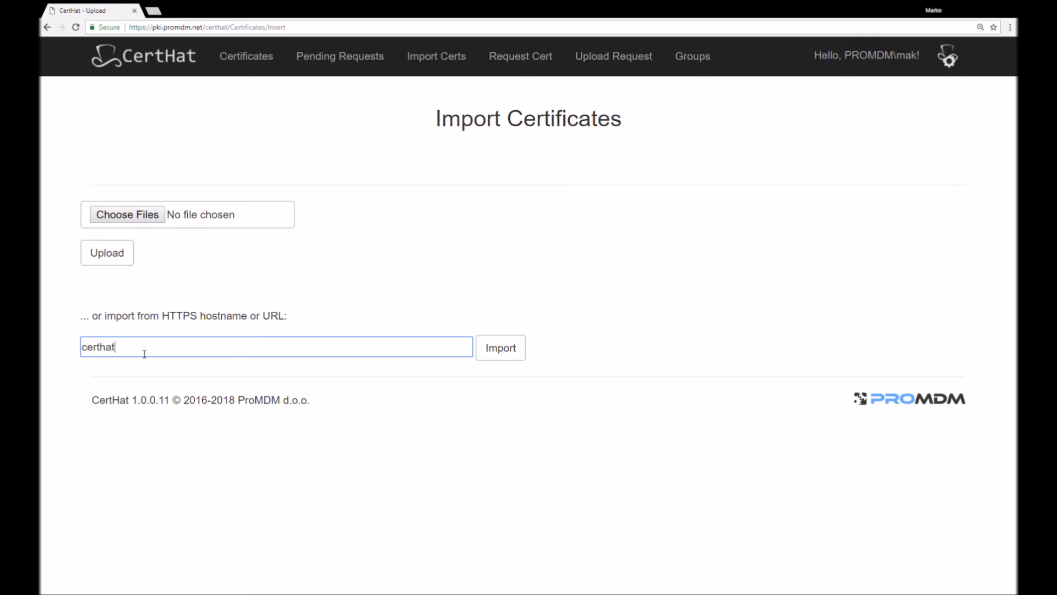
pyautogui.write('certhat.com')
pyautogui.click(500, 349)
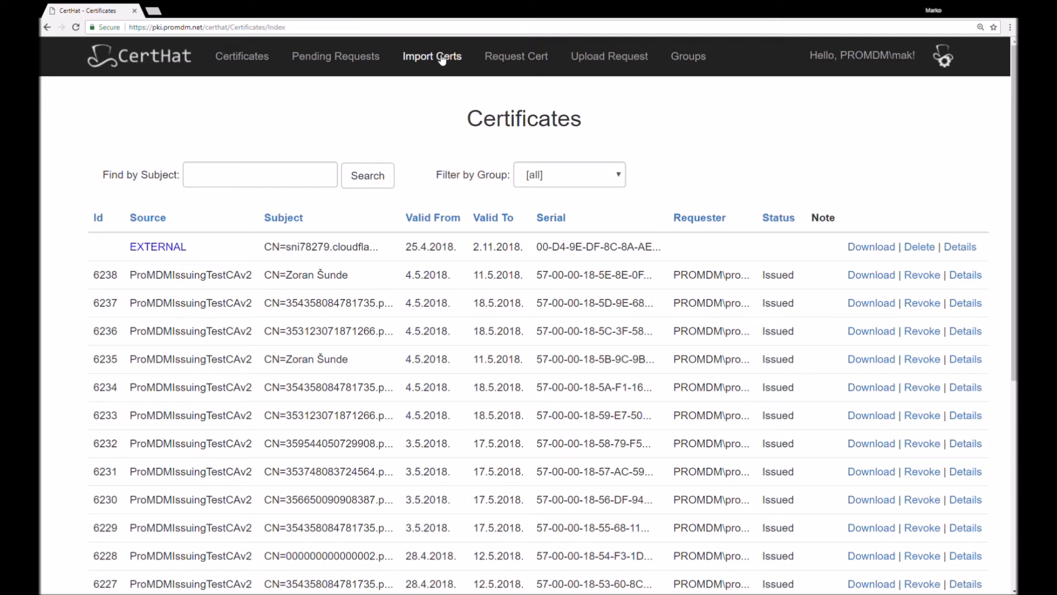
# Open the request file upload form and look through its server, template, note and tags fields
pyautogui.click(598, 59)
pyautogui.moveTo(425, 119); pyautogui.dragTo(650, 121)
pyautogui.click(649, 123)
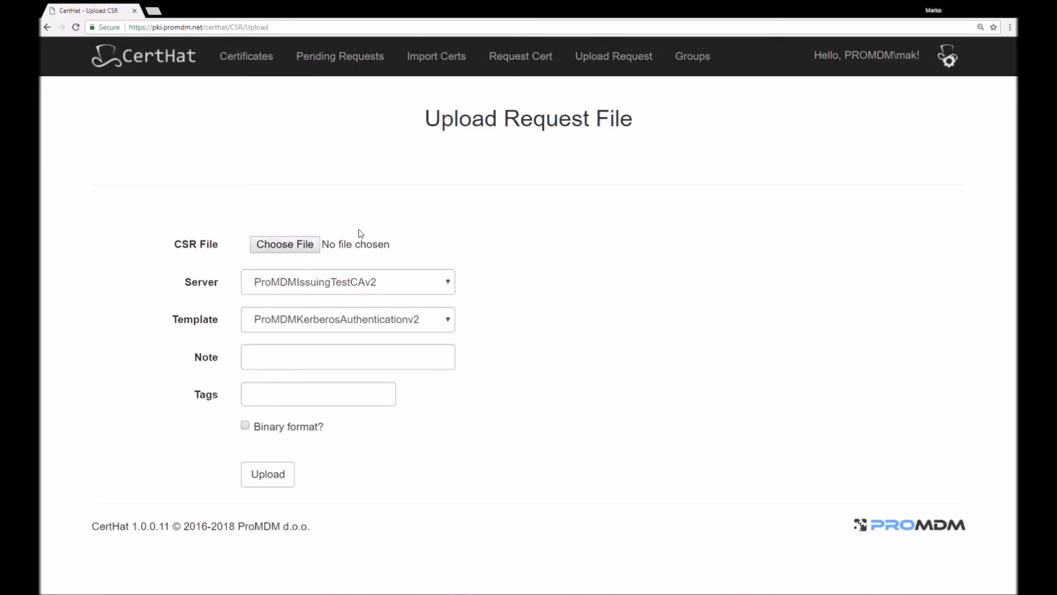
pyautogui.click(447, 285)
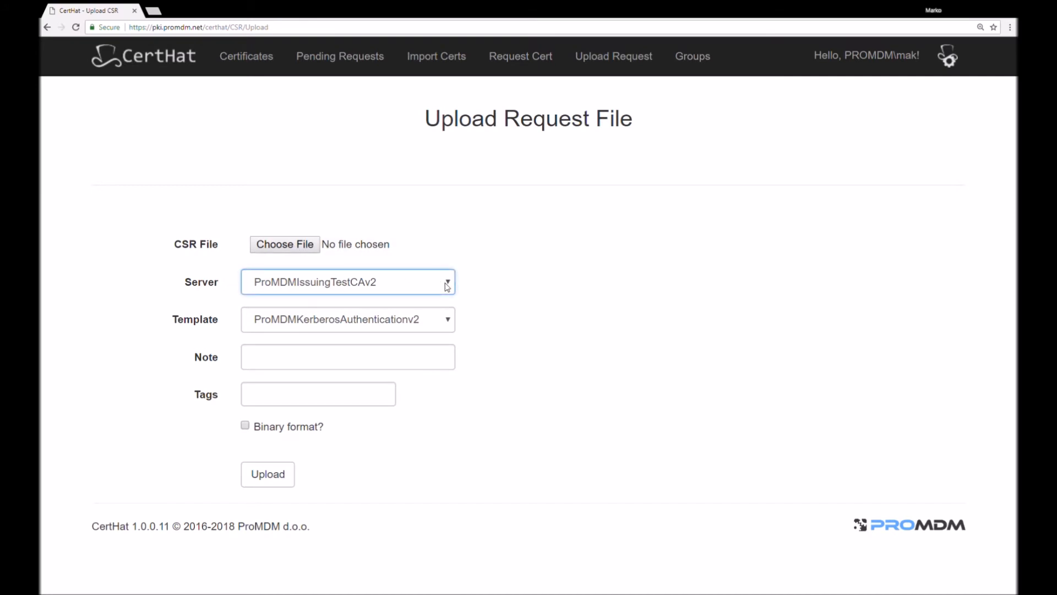
pyautogui.click(448, 323)
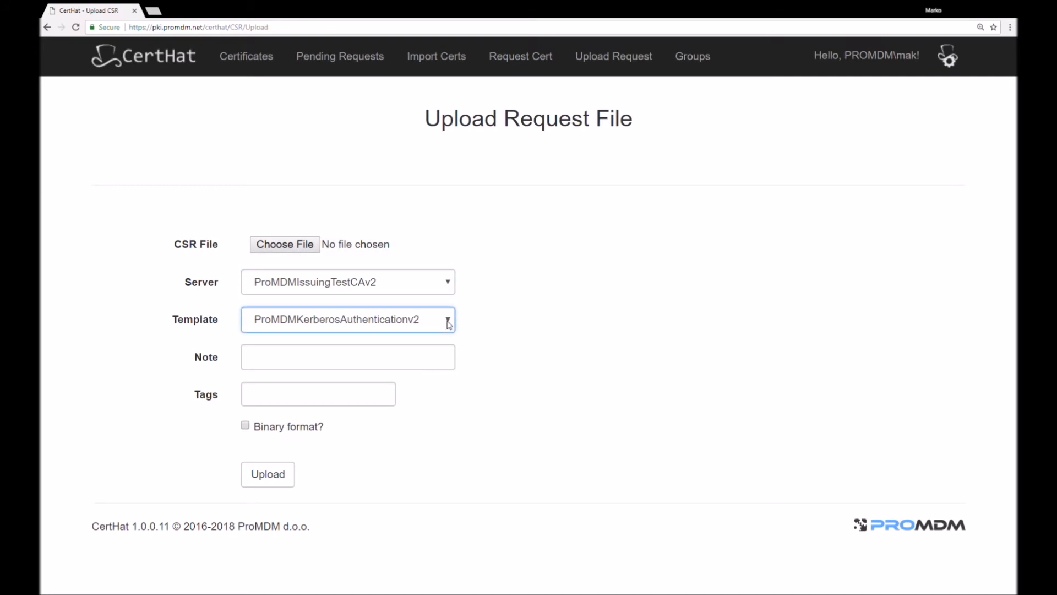
pyautogui.click(293, 365)
pyautogui.click(282, 399)
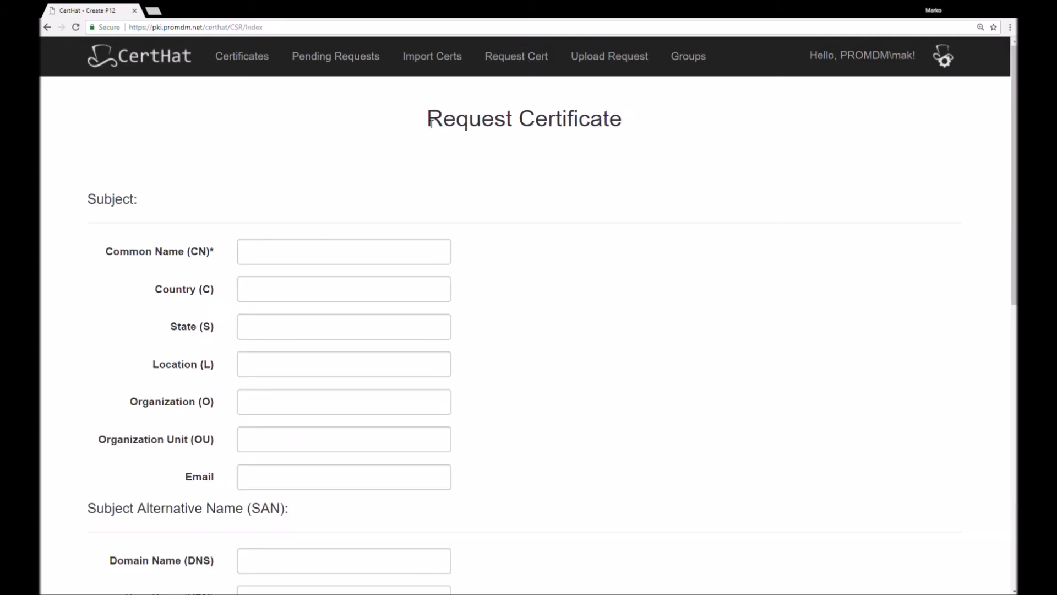
# Look through the certificate request form's subject, alternative name, template and key length fields, and enable including the certificate chain
pyautogui.moveTo(427, 131); pyautogui.dragTo(653, 121)
pyautogui.click(612, 196)
pyautogui.click(254, 258)
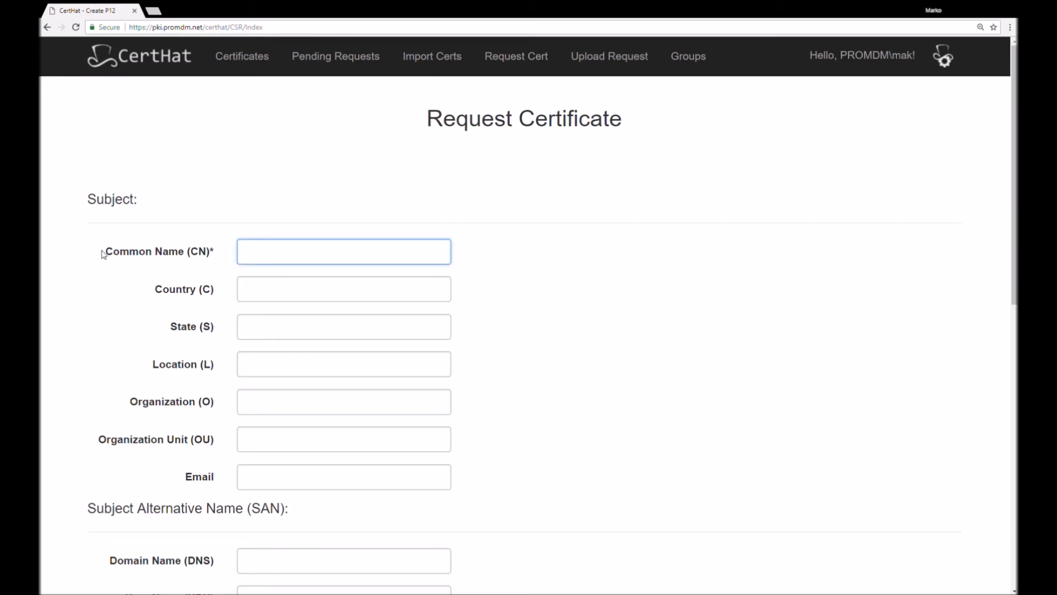
pyautogui.scroll(-3, 242, 266)
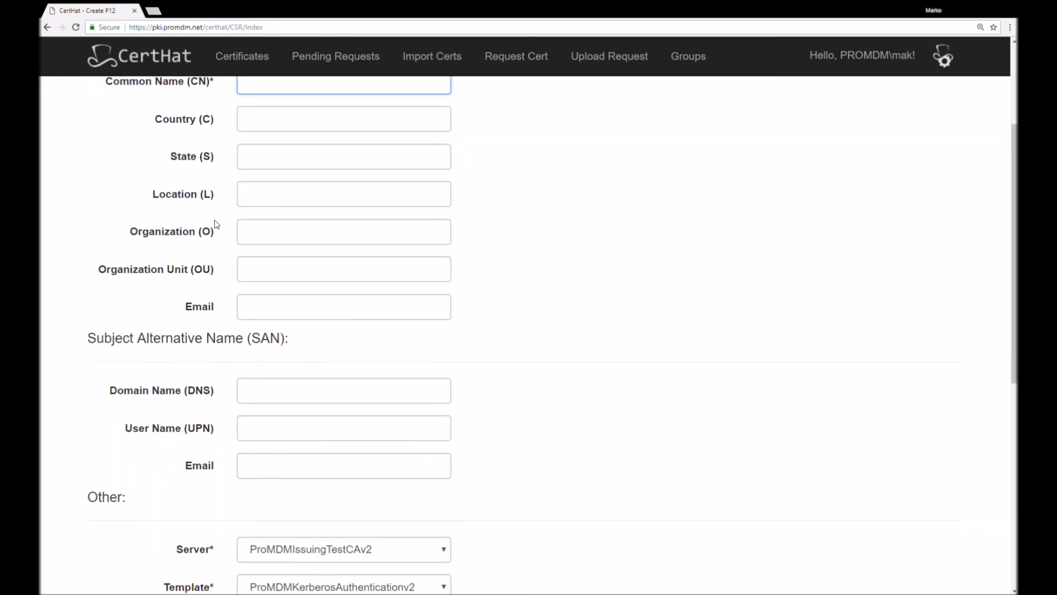
pyautogui.scroll(-3, 217, 338)
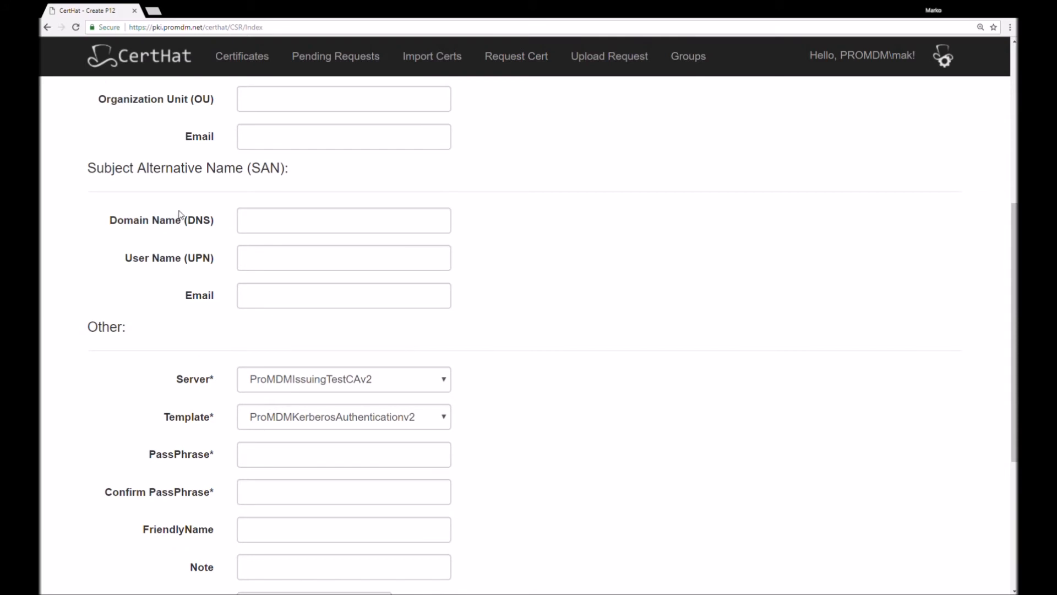
pyautogui.scroll(-3, 194, 328)
pyautogui.click(401, 253)
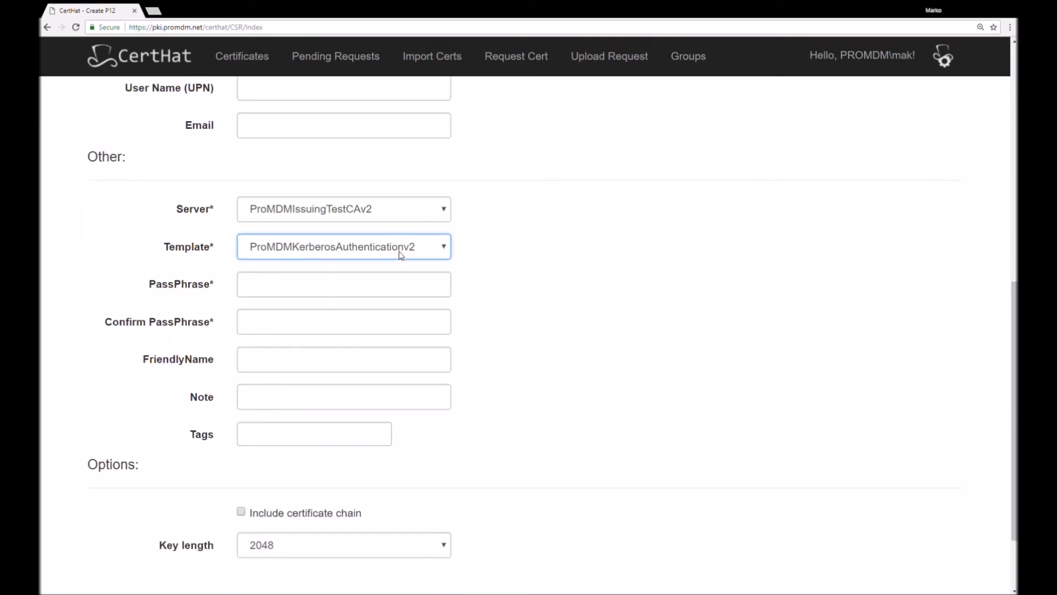
pyautogui.scroll(-3, 205, 330)
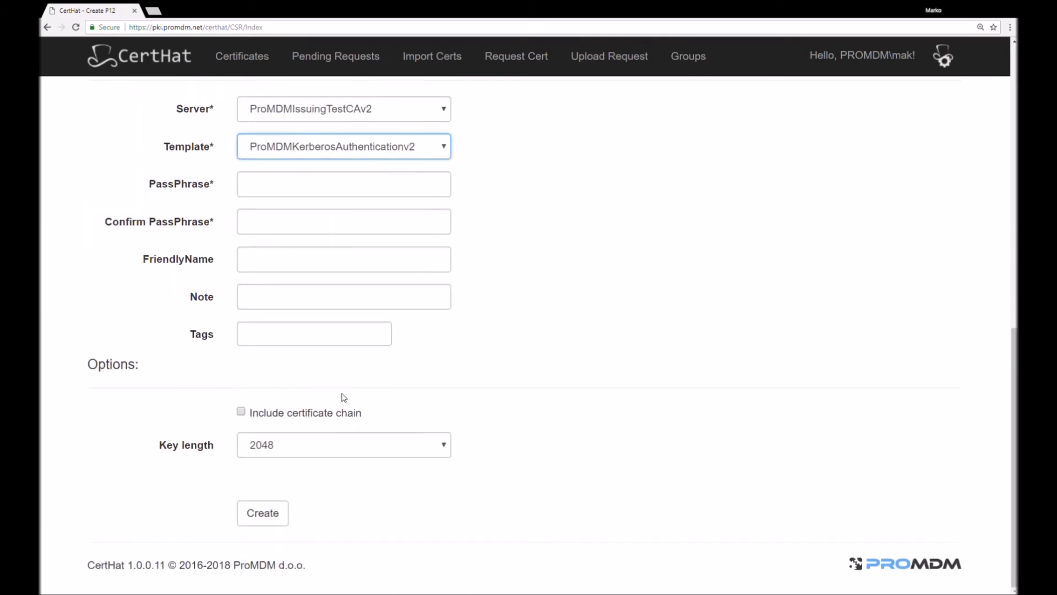
pyautogui.click(242, 411)
pyautogui.click(300, 455)
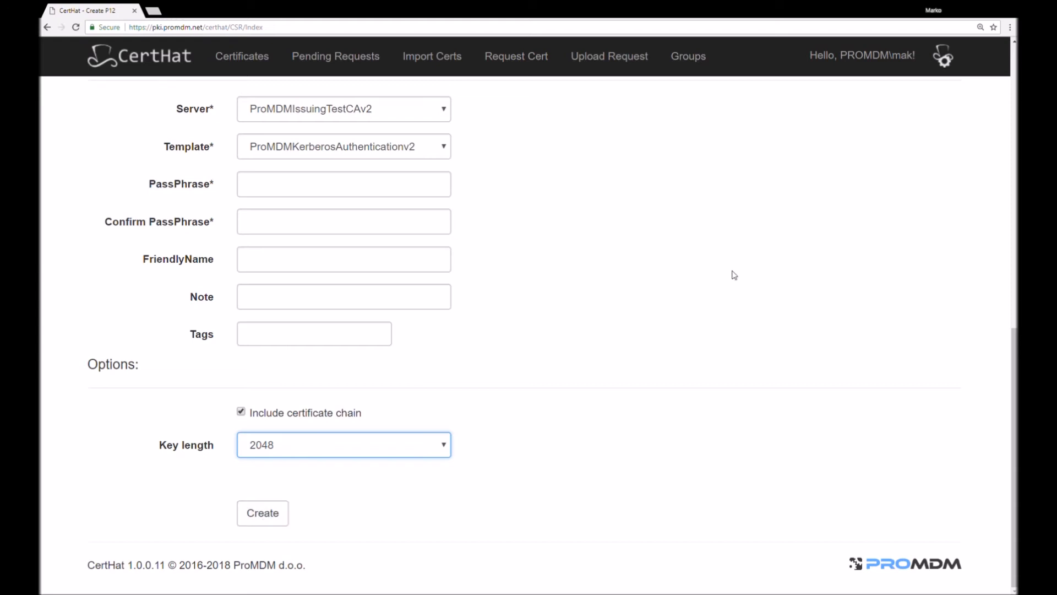
# Open the list of pending certificate requests and look over the requests awaiting approval or denial
pyautogui.click(362, 57)
pyautogui.moveTo(379, 123); pyautogui.dragTo(719, 112)
pyautogui.click(715, 128)
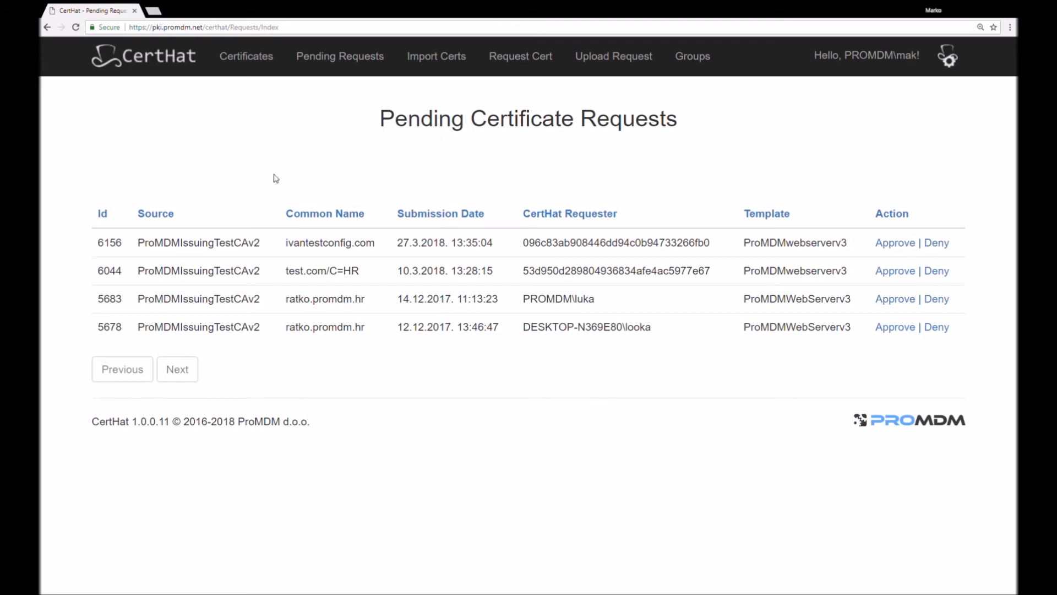
# Start a new mailing group named Test and look over its template, OU and source criteria
pyautogui.click(702, 65)
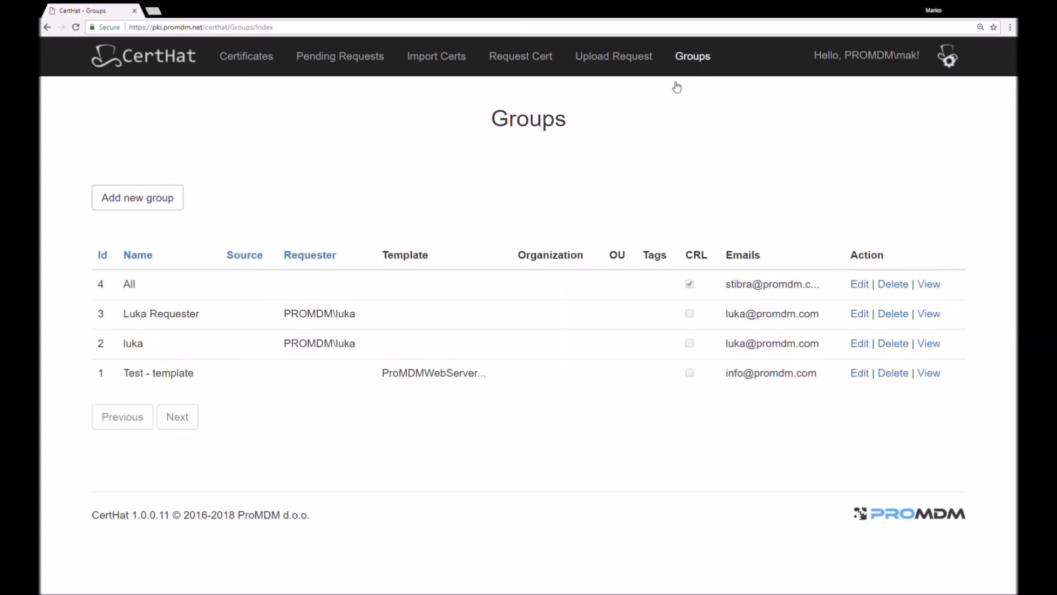
pyautogui.click(121, 202)
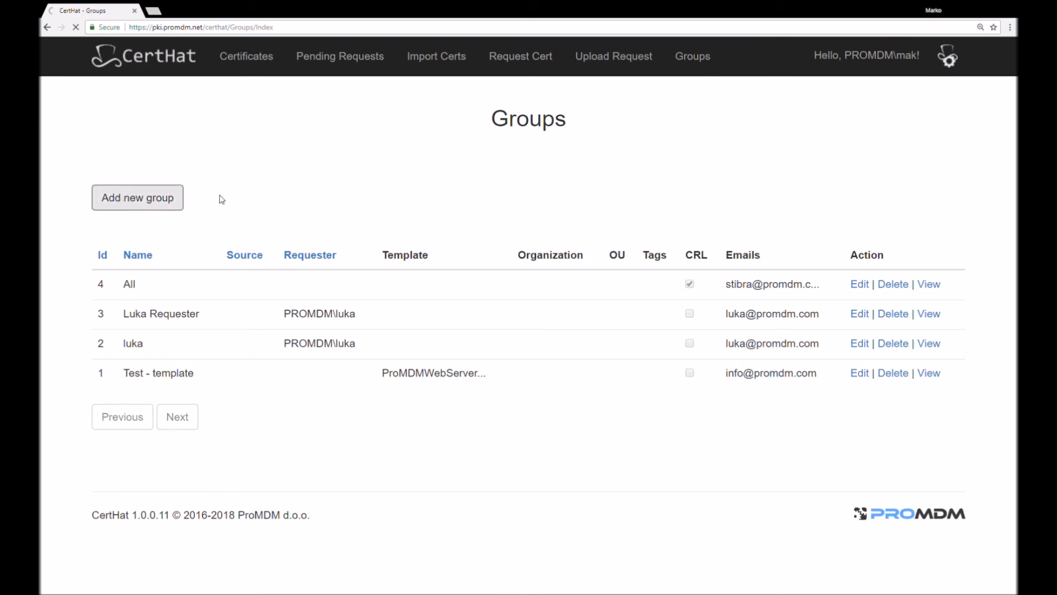
pyautogui.click(319, 219)
pyautogui.write('Test')
pyautogui.click(344, 253)
pyautogui.click(363, 326)
pyautogui.click(367, 369)
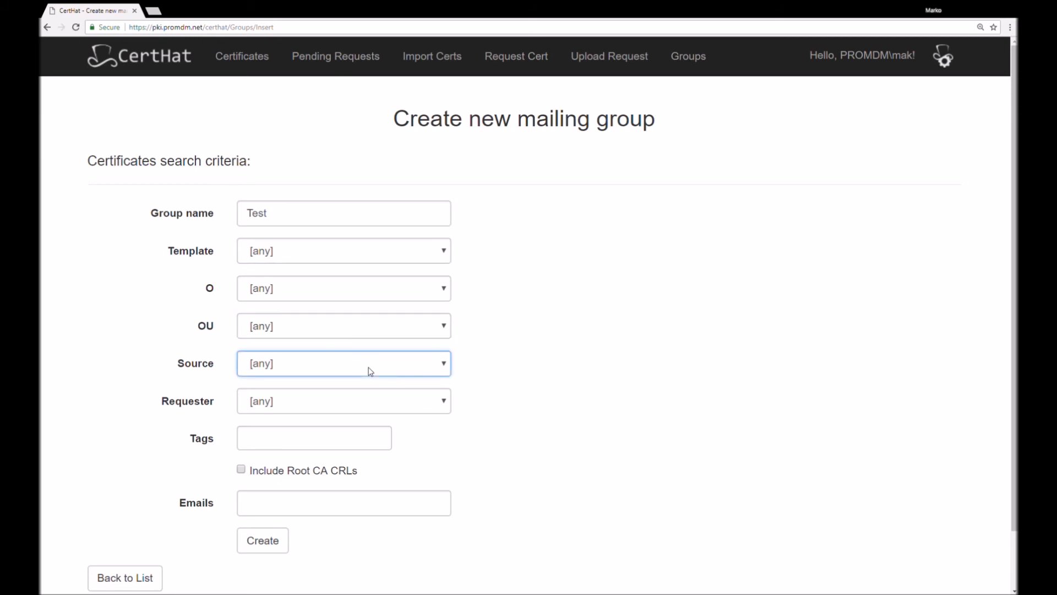
# Add the tag Test to the new mailing group's certificate search criteria
pyautogui.scroll(-2, 330, 446)
pyautogui.click(269, 441)
pyautogui.click(270, 374)
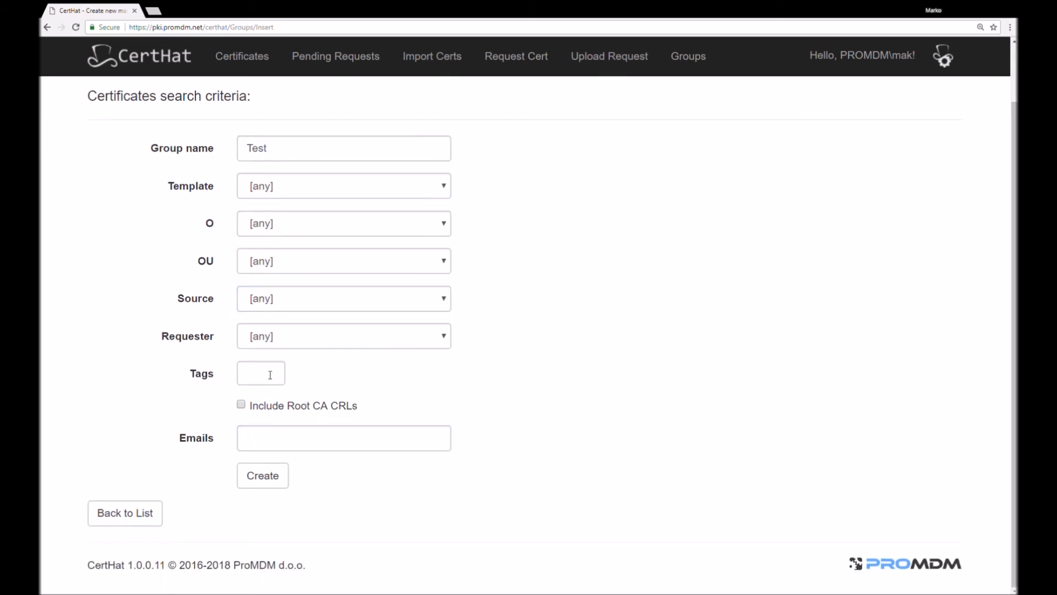
pyautogui.write('Test')
pyautogui.press('Return')
# Include Root CA CRLs, enter the recipient e-mail address, and create the mailing group
pyautogui.click(266, 442)
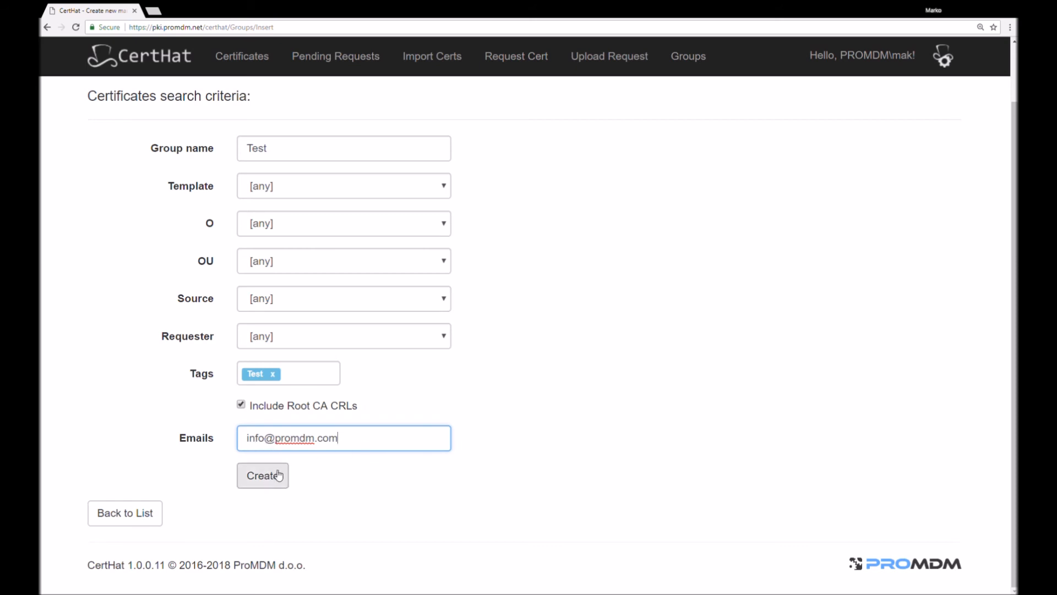
pyautogui.click(261, 481)
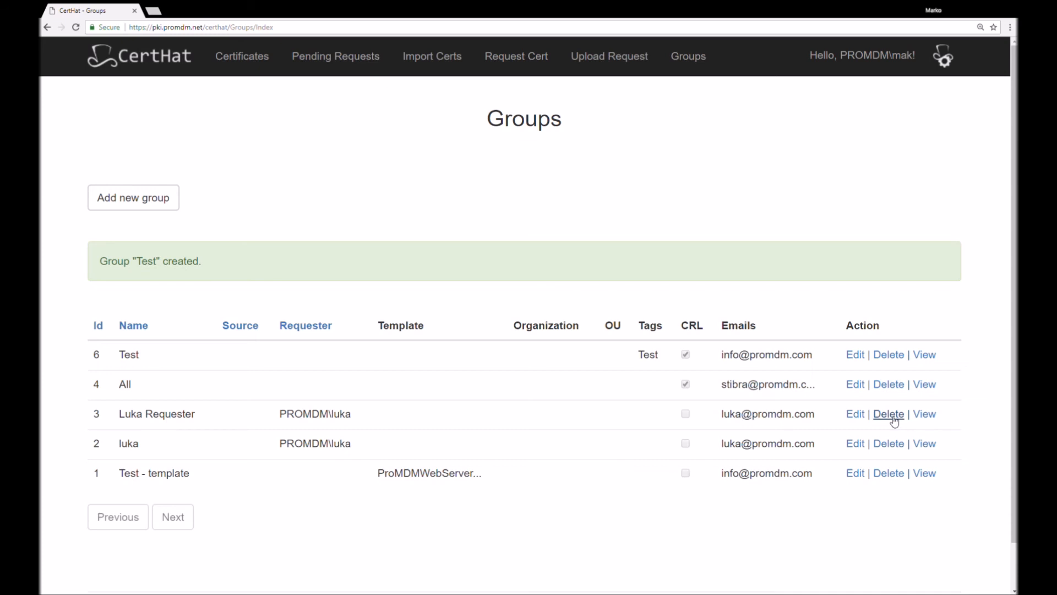
# Open the configuration page and examine its mailing settings, including the days before expiry and the mailing options
pyautogui.click(945, 56)
pyautogui.moveTo(457, 118); pyautogui.dragTo(603, 117)
pyautogui.click(614, 122)
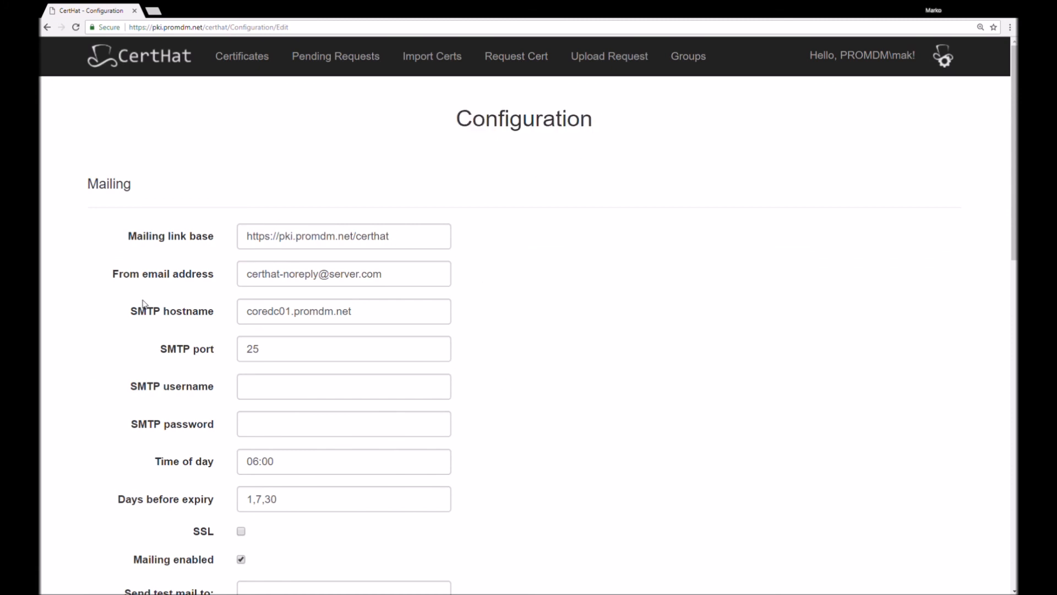
pyautogui.moveTo(292, 505); pyautogui.dragTo(197, 506)
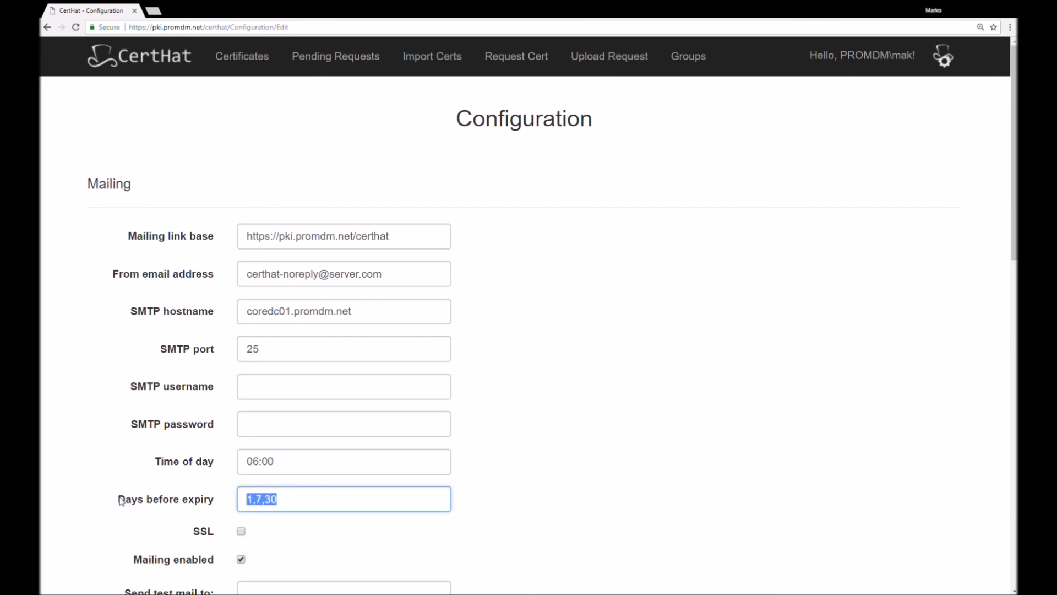
pyautogui.scroll(-3, 298, 392)
pyautogui.click(300, 392)
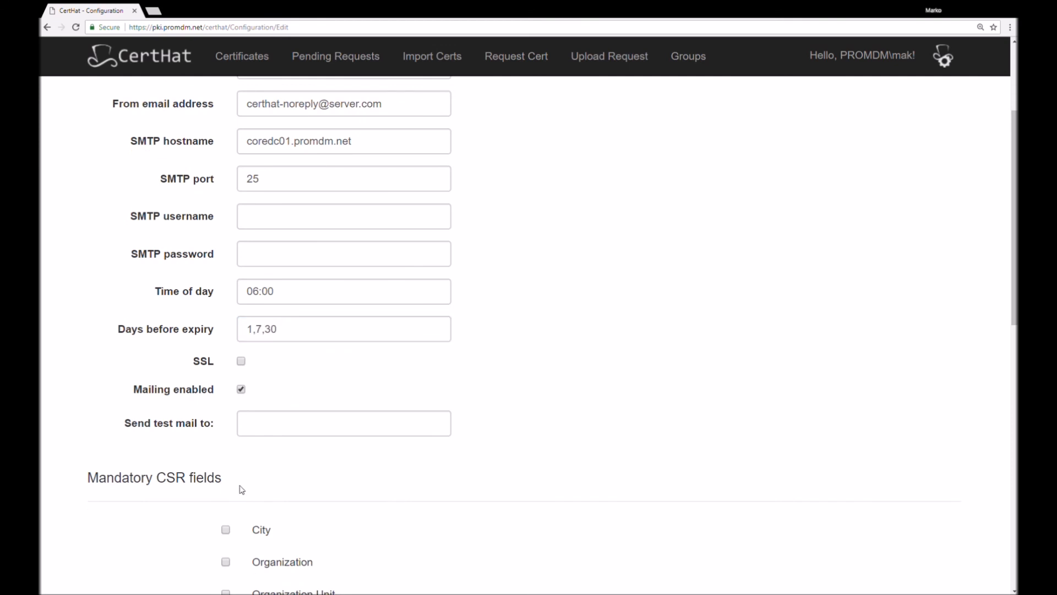
# Examine the mandatory CSR fields, agent interval, batch size and licence settings, and return to the Statistics page
pyautogui.scroll(-3, 239, 488)
pyautogui.scroll(-3, 240, 377)
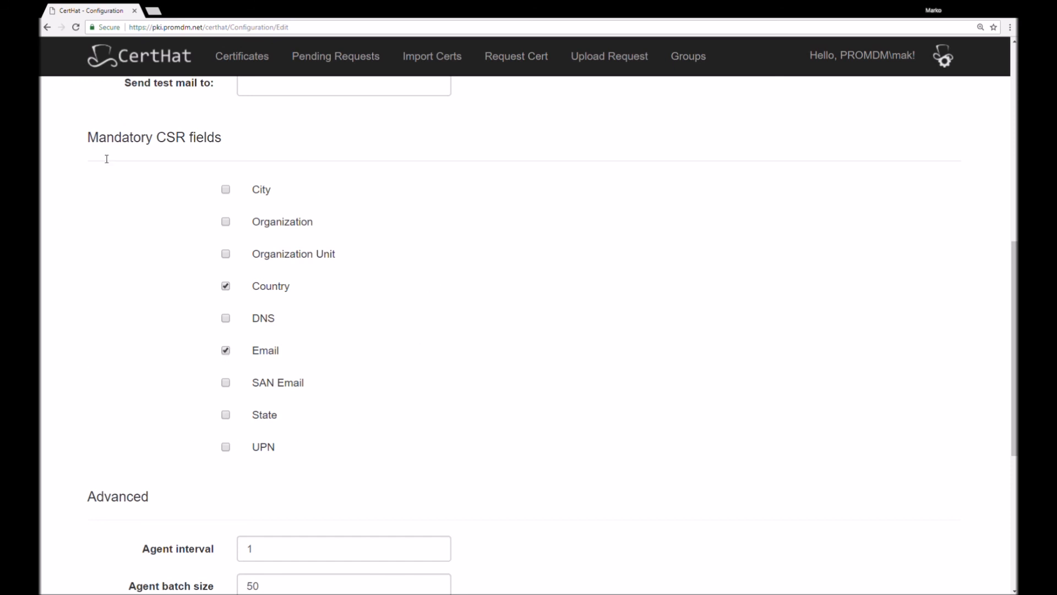
pyautogui.scroll(-5, 418, 420)
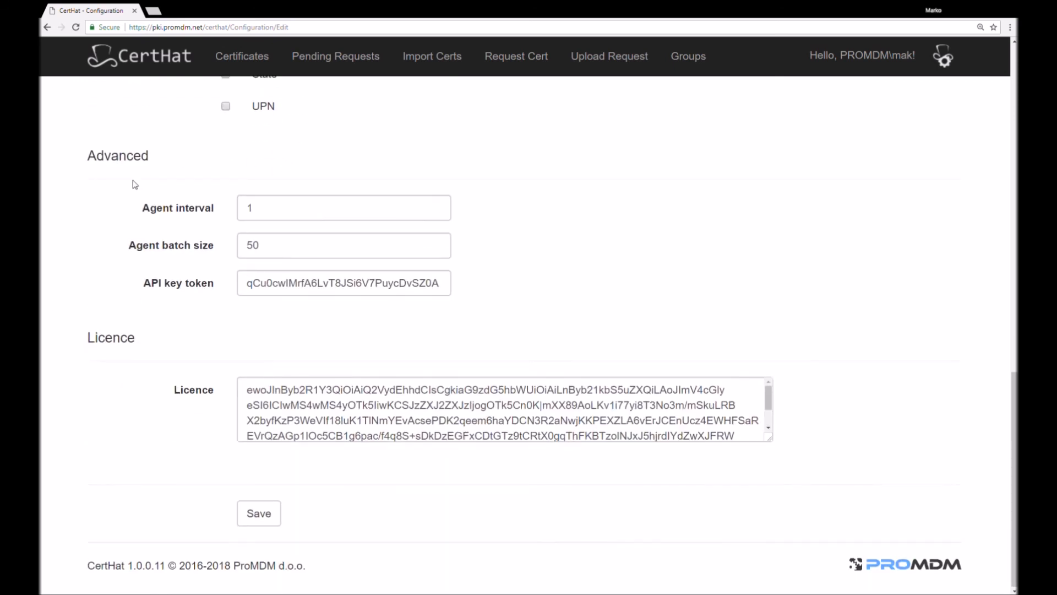
pyautogui.click(263, 211)
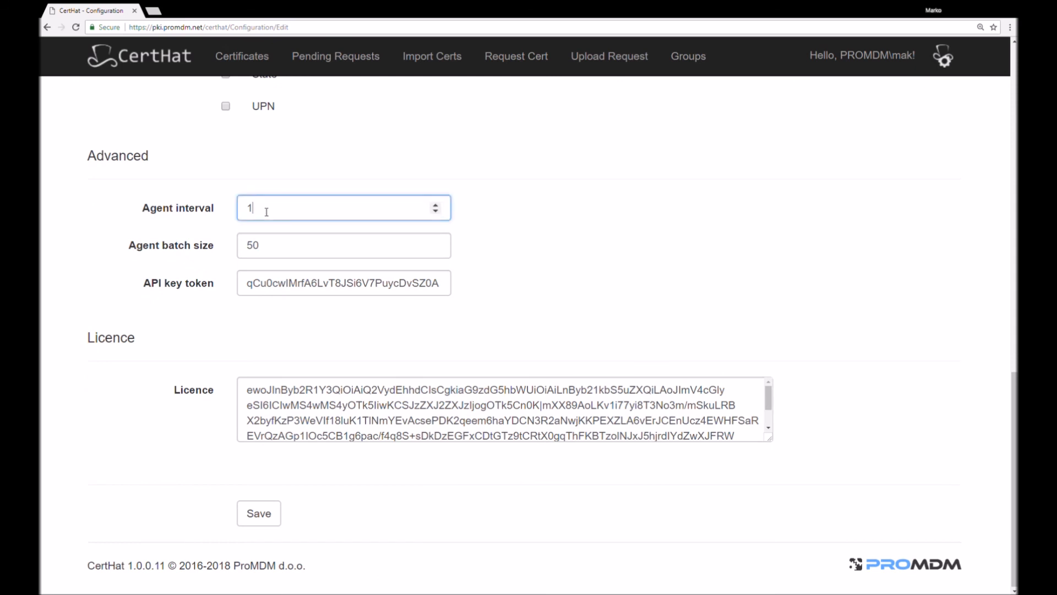
pyautogui.click(276, 251)
pyautogui.click(709, 241)
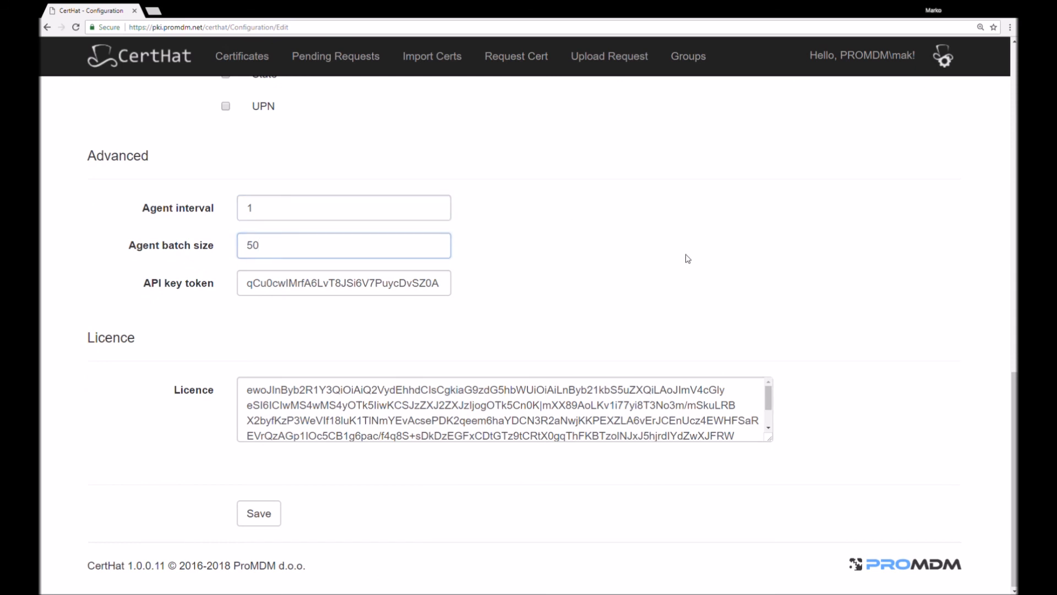
pyautogui.moveTo(160, 393); pyautogui.dragTo(210, 390)
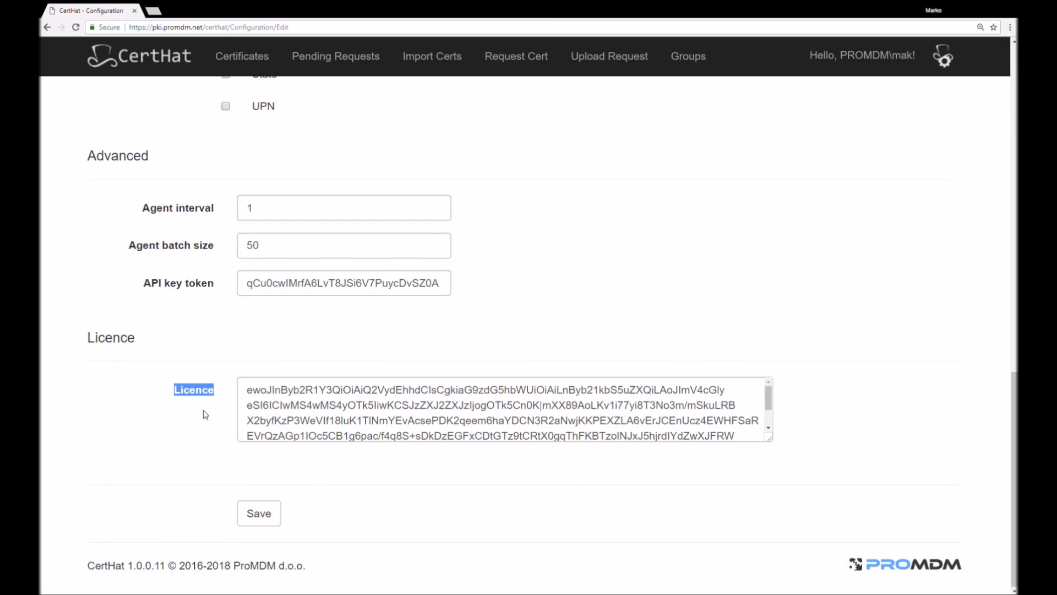
pyautogui.click(126, 62)
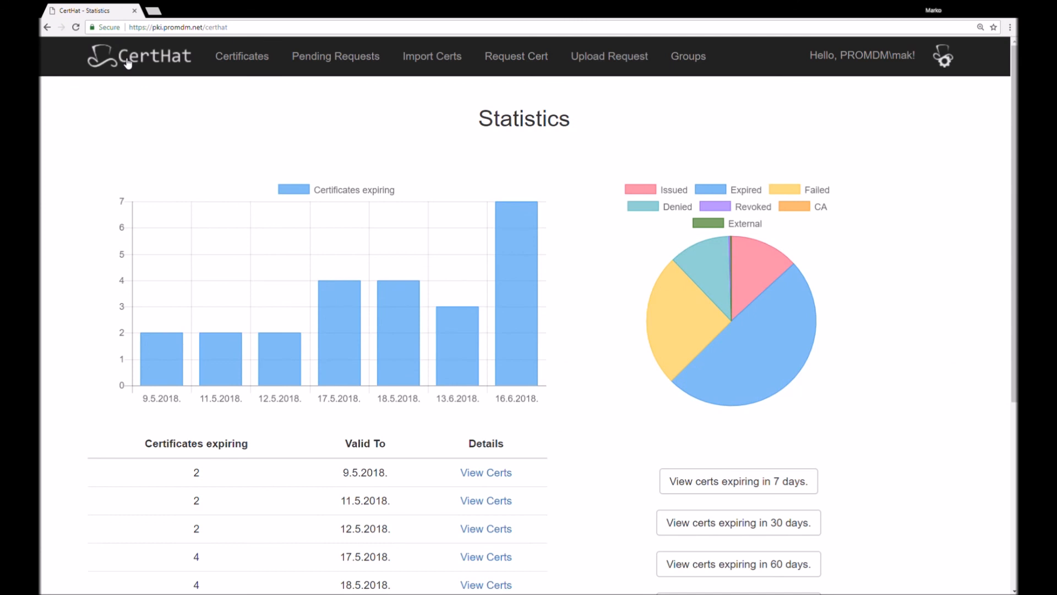